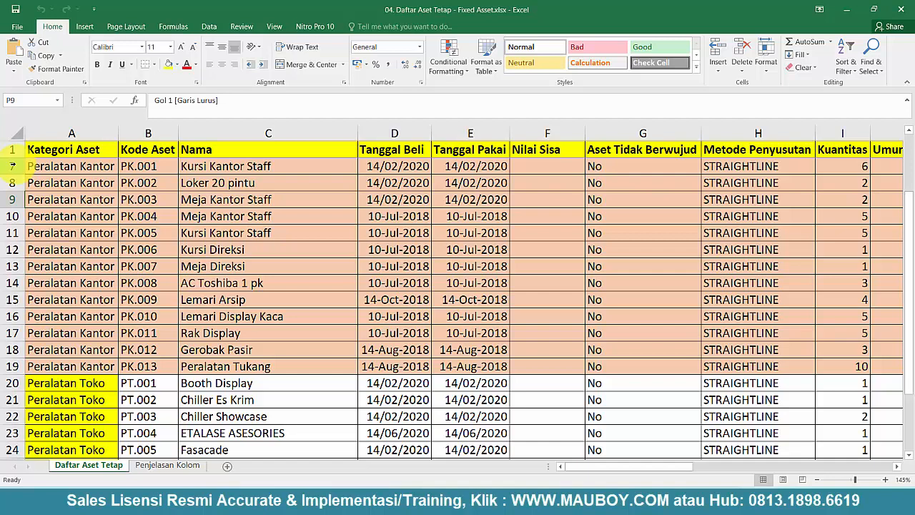
Examine the Kategori Aset, Kode Aset, Nama and Tanggal Beli columns of the fixed asset list.
click(13, 166)
click(69, 133)
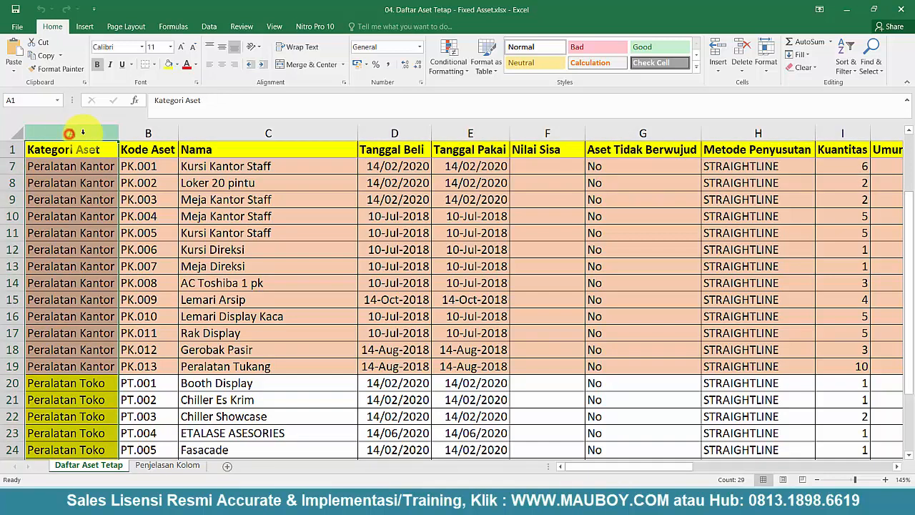
click(136, 133)
click(293, 133)
click(376, 134)
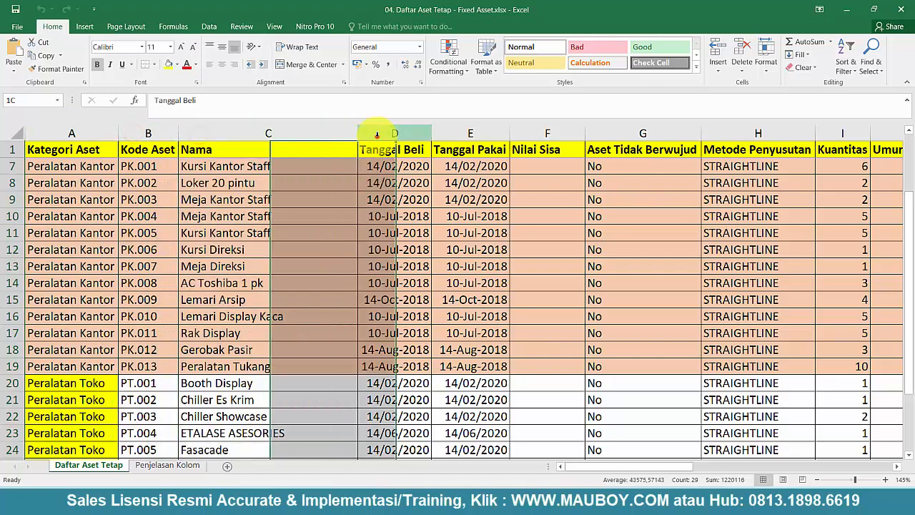
click(221, 416)
Read the column descriptions, required status and maximum characters in the Penjelasan Kolom sheet.
click(167, 464)
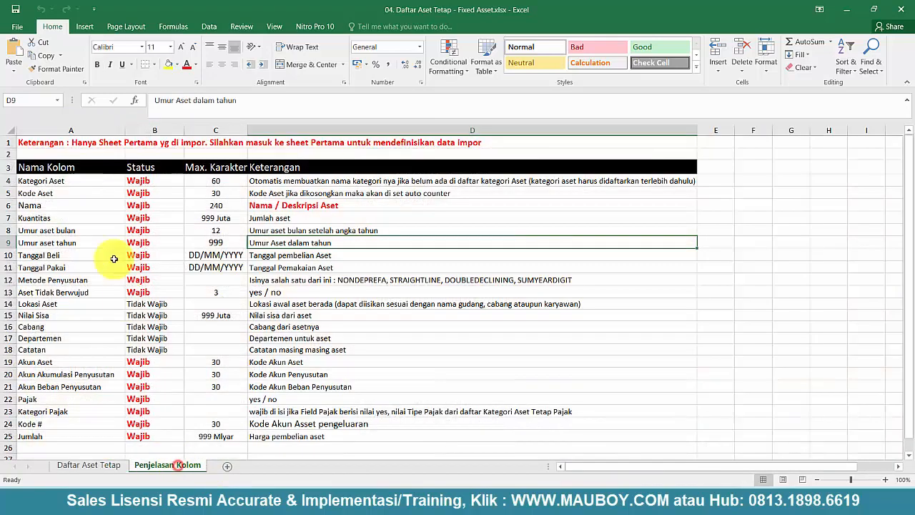
click(111, 251)
click(81, 193)
scroll(108, 243, down, 3)
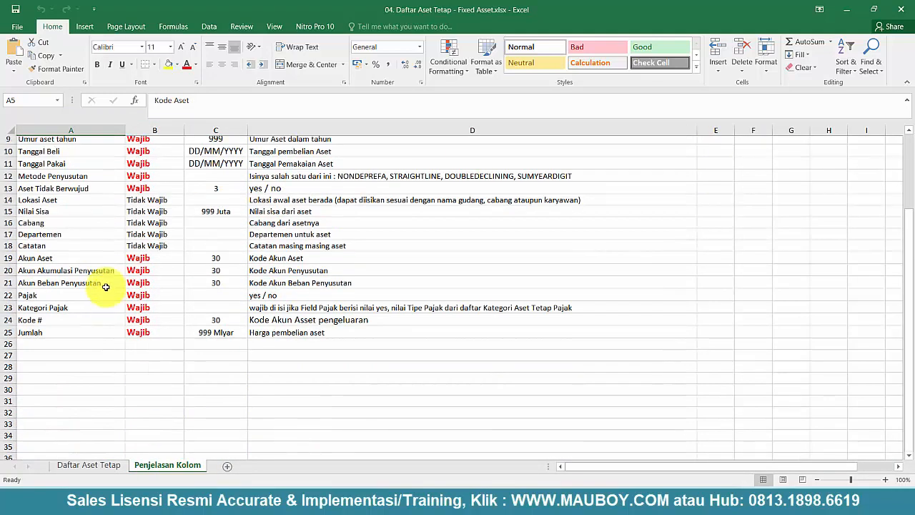
scroll(118, 372, up, 3)
Return to the Daftar Aset Tetap sheet and review its columns from Kategori Aset through to the account, Jumlah and Cabang columns.
click(111, 474)
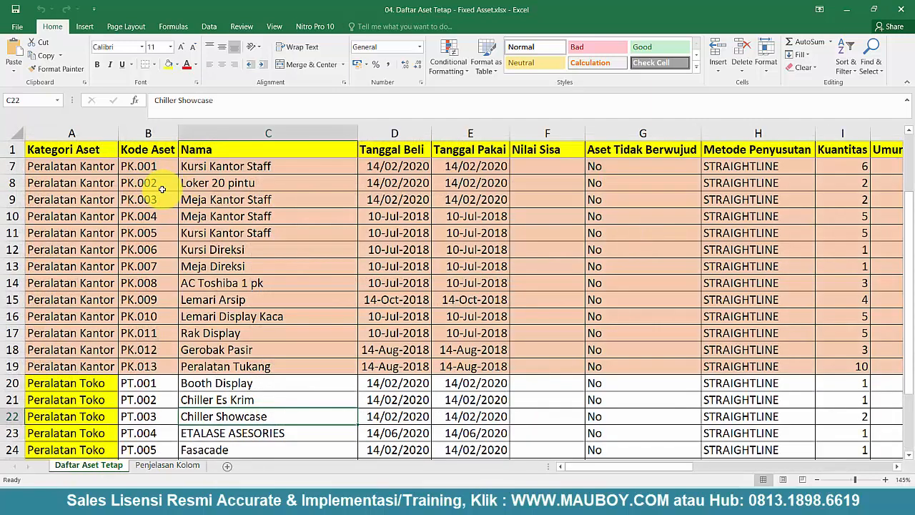
click(107, 167)
click(204, 216)
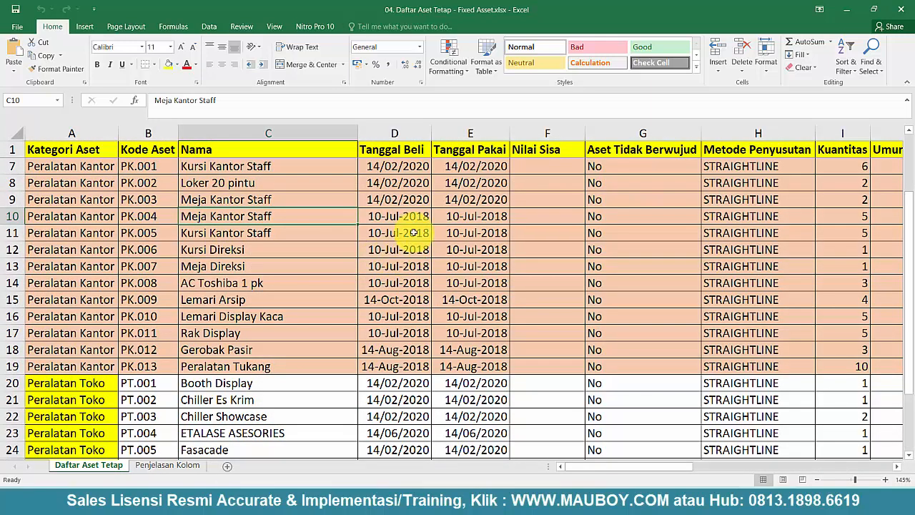
click(397, 133)
click(472, 133)
click(554, 132)
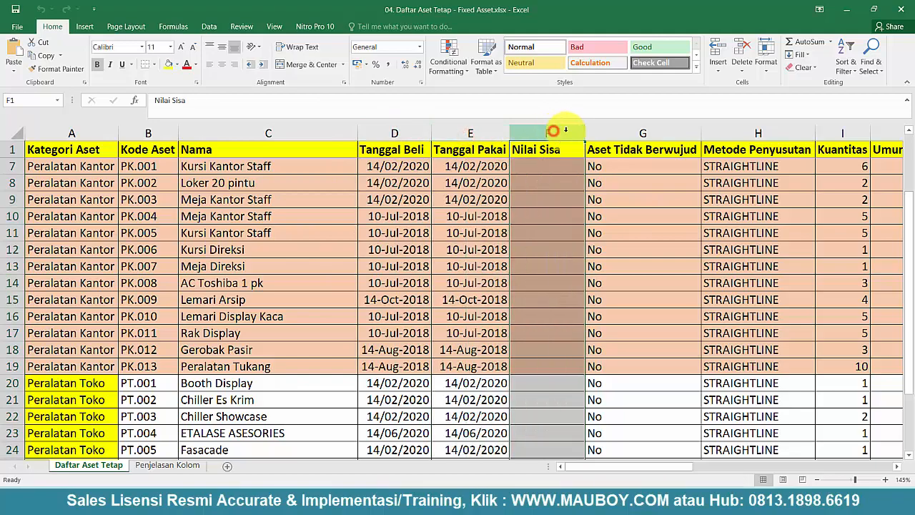
click(653, 133)
click(636, 440)
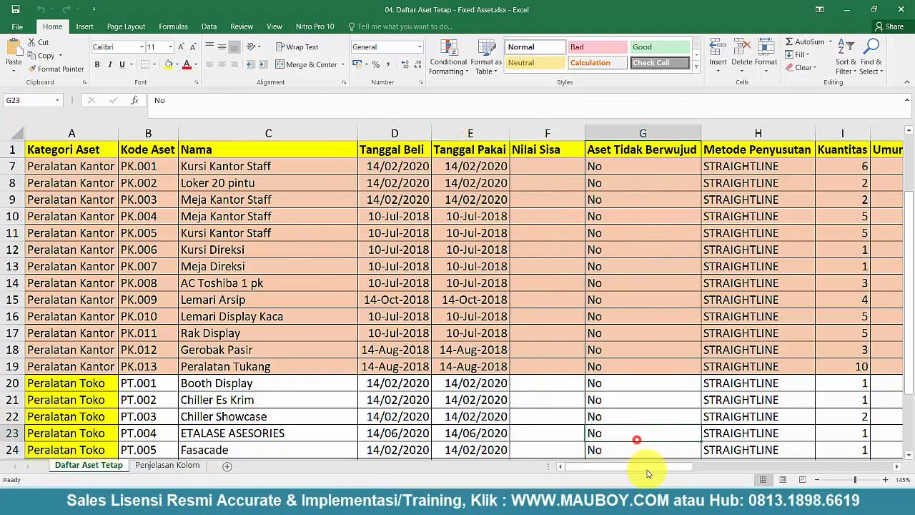
drag(646, 469, 829, 465)
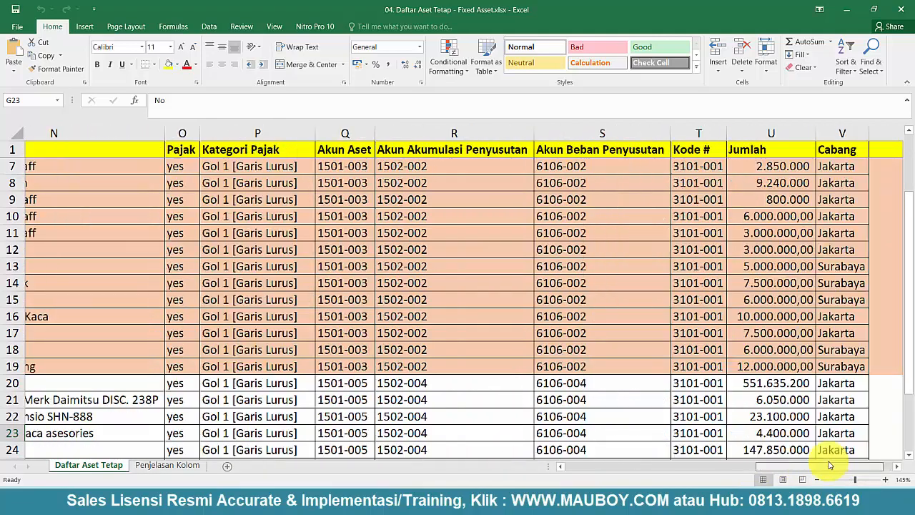
click(482, 182)
click(658, 182)
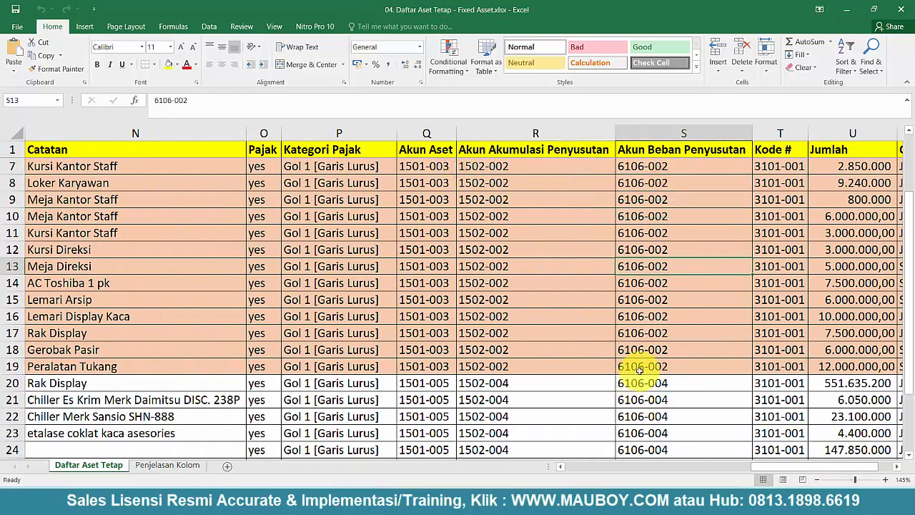
click(566, 370)
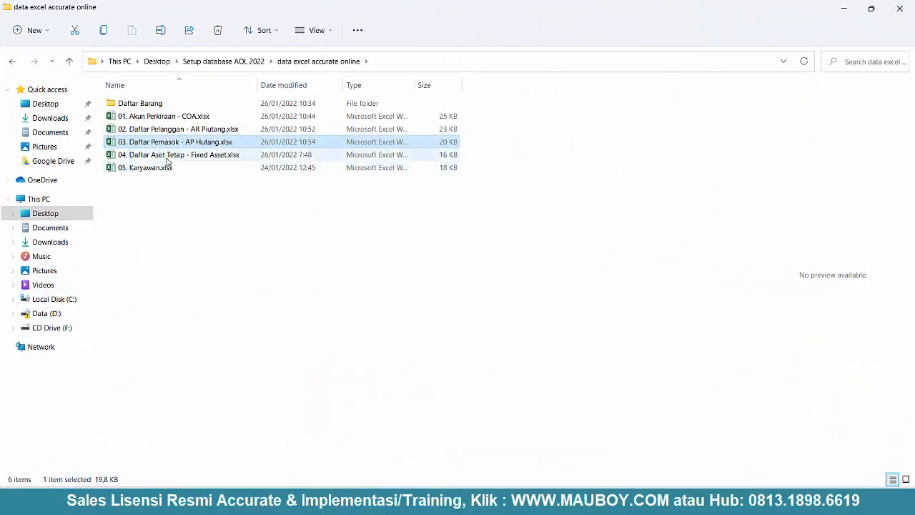
Open the workbook 04. Daftar Aset Tetap - Fixed Asset.xlsx and check the Tanah, Bangunan and Kendaraan categories.
click(168, 159)
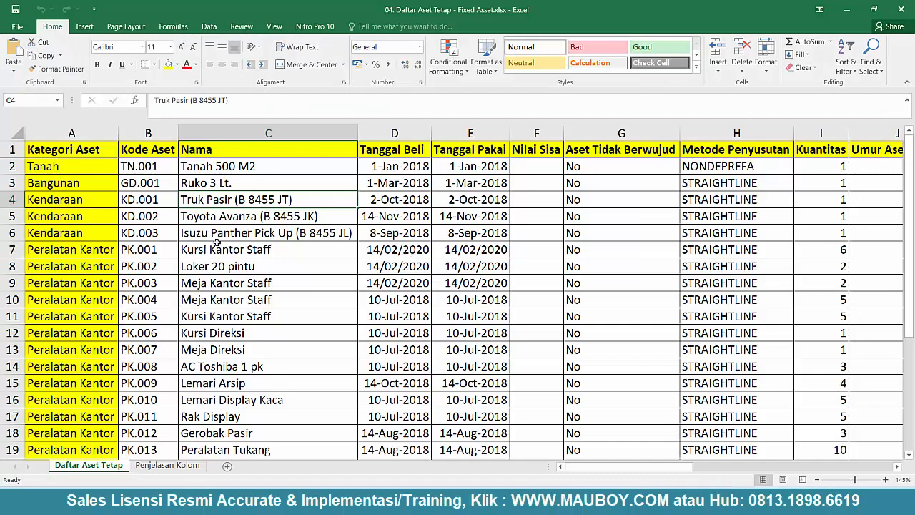
click(51, 162)
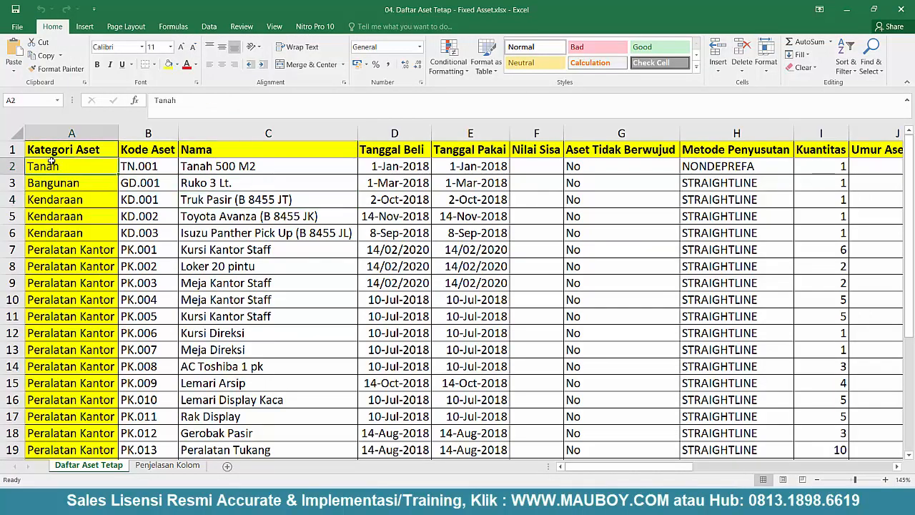
click(63, 185)
click(63, 206)
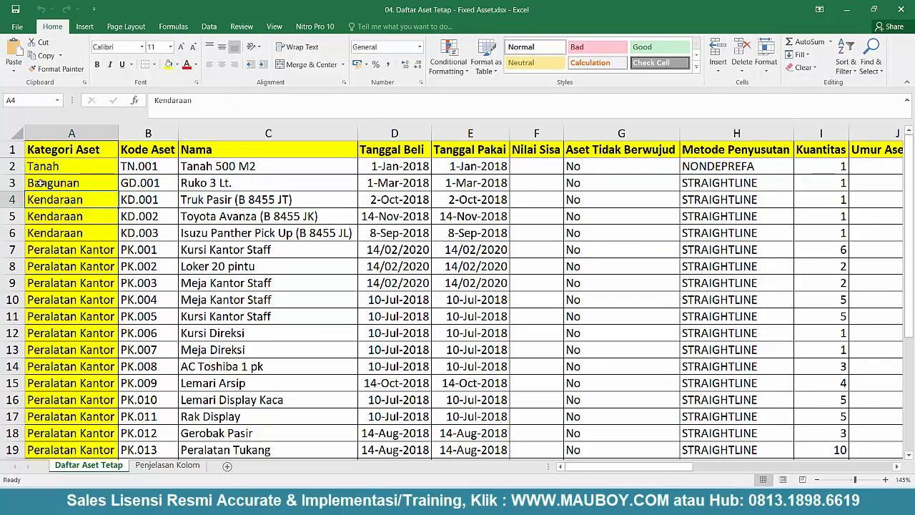
Fill the whole Bangunan row, row 3, with light blue.
click(14, 199)
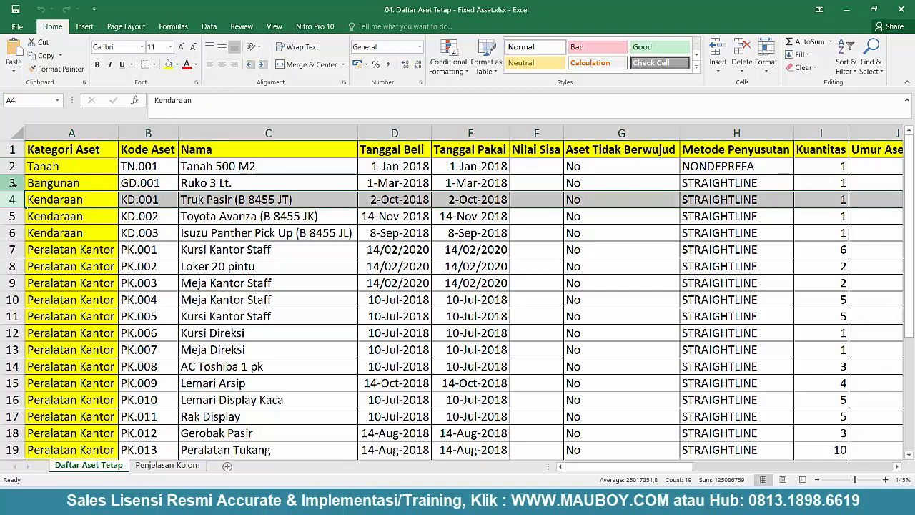
click(14, 183)
click(178, 65)
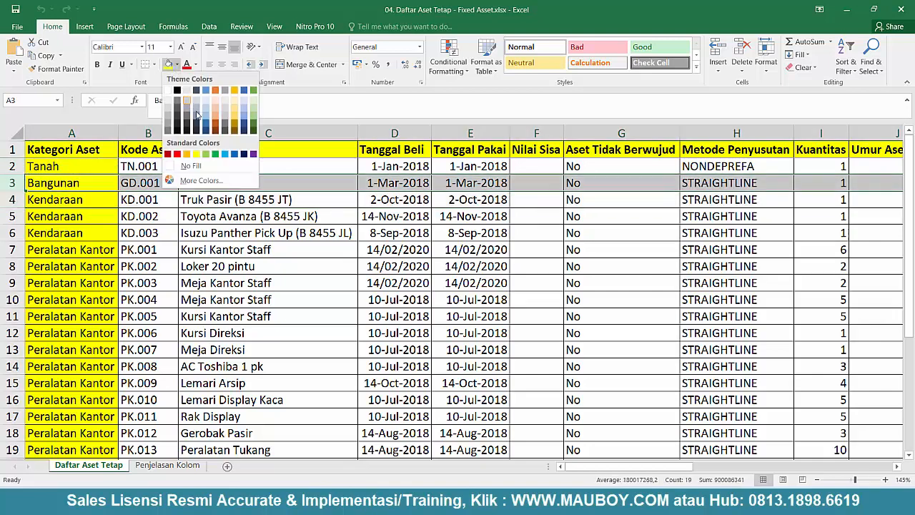
click(209, 108)
Fill the three Kendaraan rows, rows 4 to 6, with light green.
drag(12, 199, 13, 232)
click(176, 66)
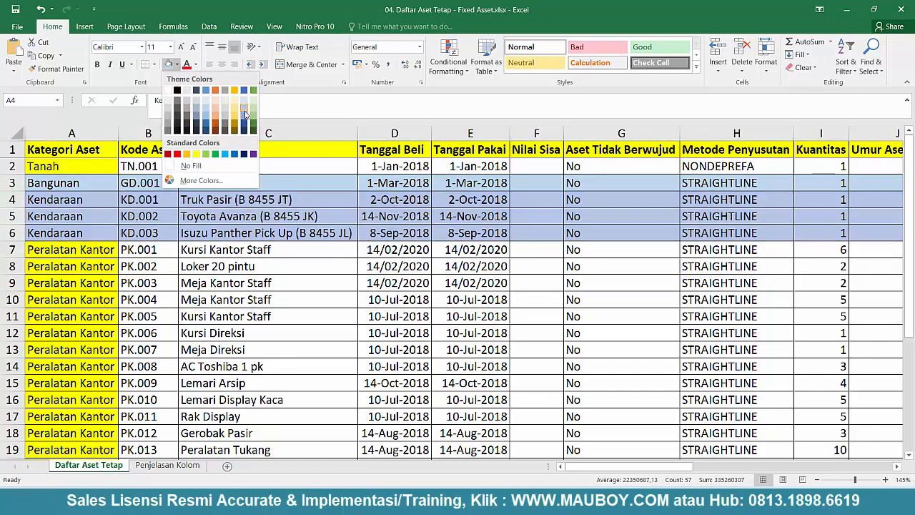
click(254, 114)
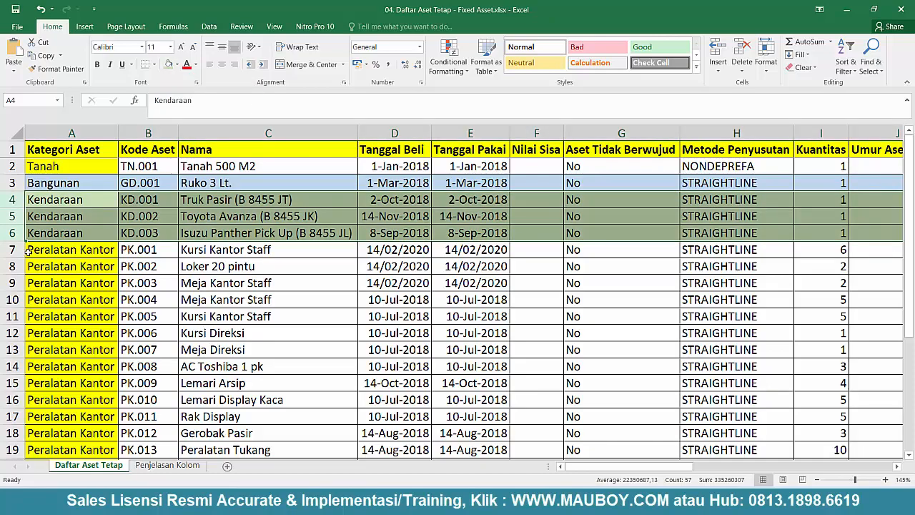
Fill all Peralatan Kantor rows, rows 7 to 19, with light orange.
drag(27, 250, 28, 316)
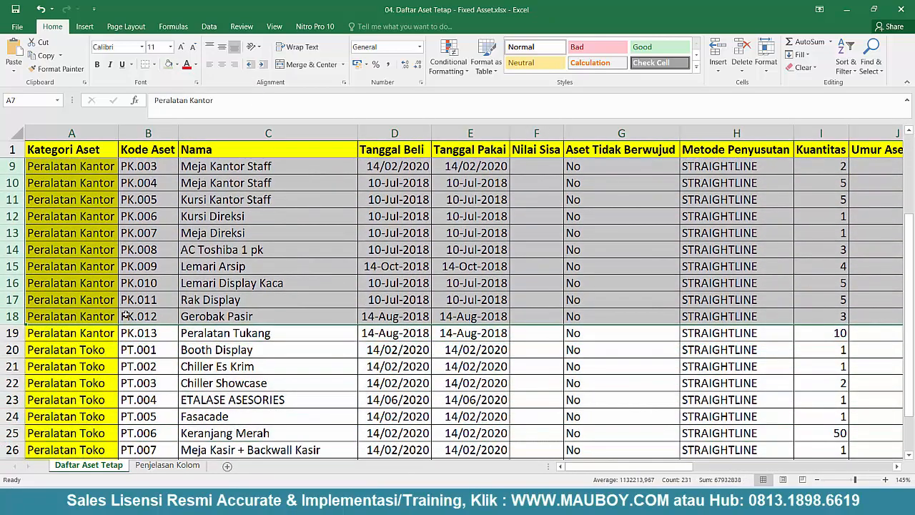
key(shift+Down)
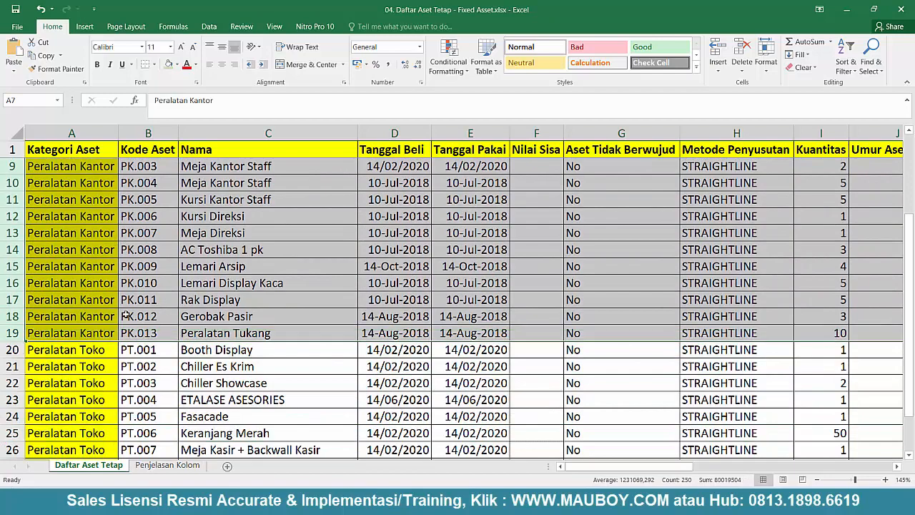
click(177, 65)
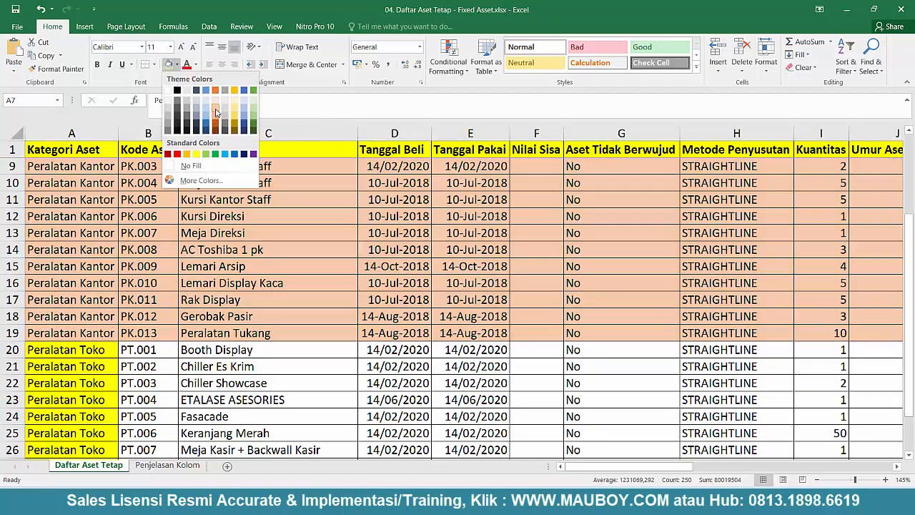
click(215, 123)
Look through the colour-coded asset list down to the Peralatan Toko rows and back to the first row.
scroll(243, 307, up, 2)
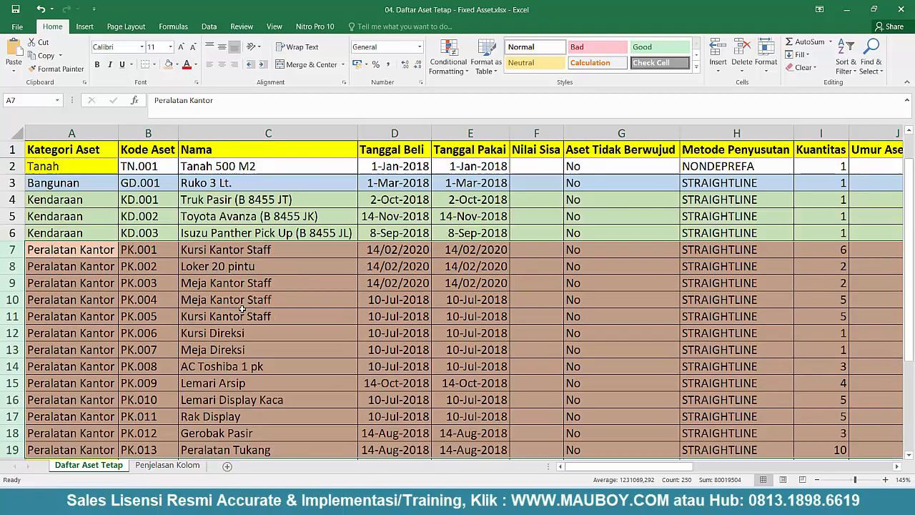
scroll(243, 316, down, 5)
scroll(242, 316, down, 1)
scroll(117, 279, up, 2)
click(123, 299)
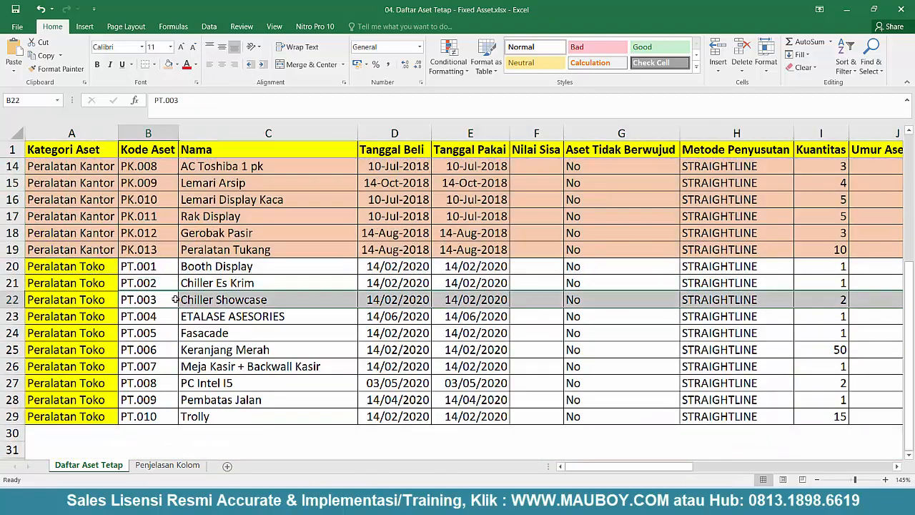
scroll(235, 325, up, 4)
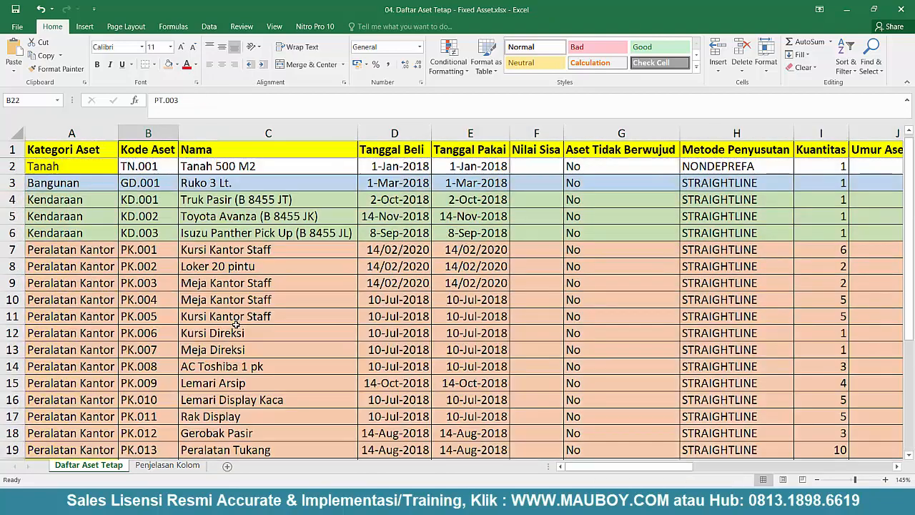
Examine the asset codes in the Kode Aset column for each asset category.
click(90, 133)
click(147, 133)
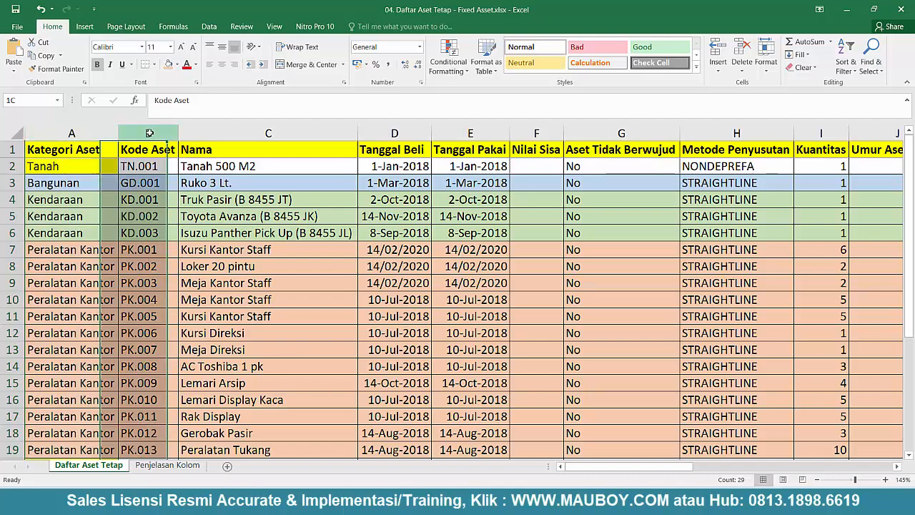
click(136, 166)
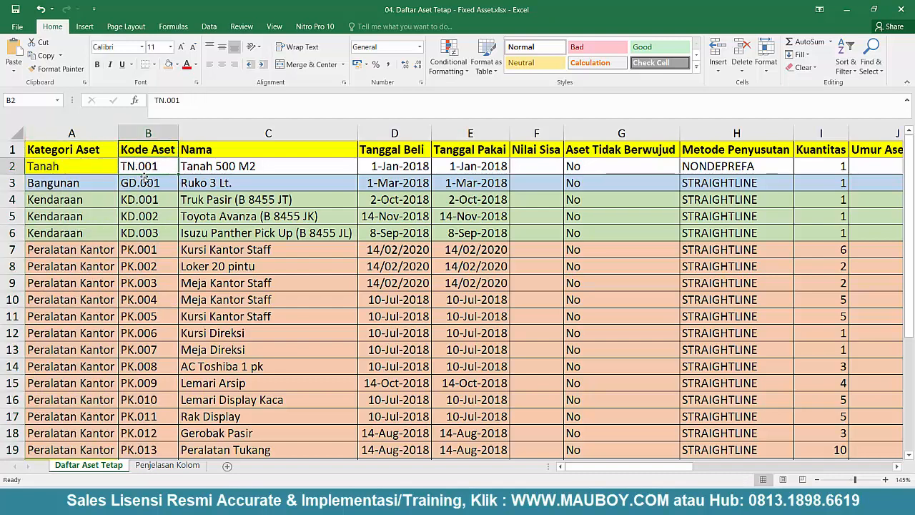
click(151, 248)
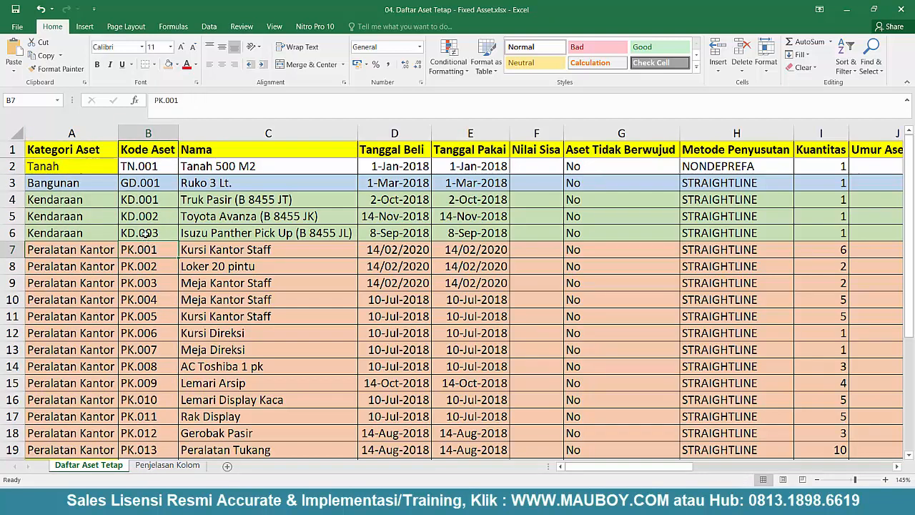
click(145, 235)
click(145, 221)
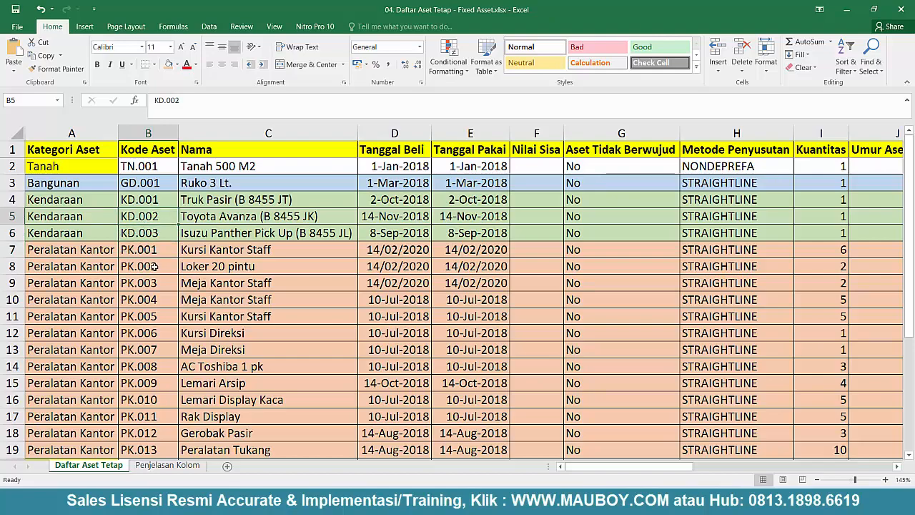
scroll(152, 266, down, 1)
scroll(152, 265, up, 1)
Examine the purchase and usage dates in the Tanggal Beli and Tanggal Pakai columns for all assets.
click(429, 134)
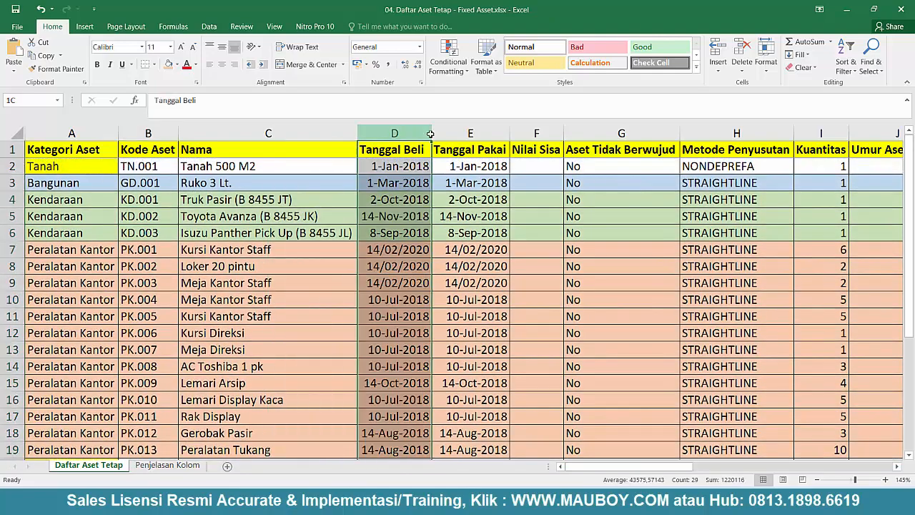
drag(430, 133, 480, 151)
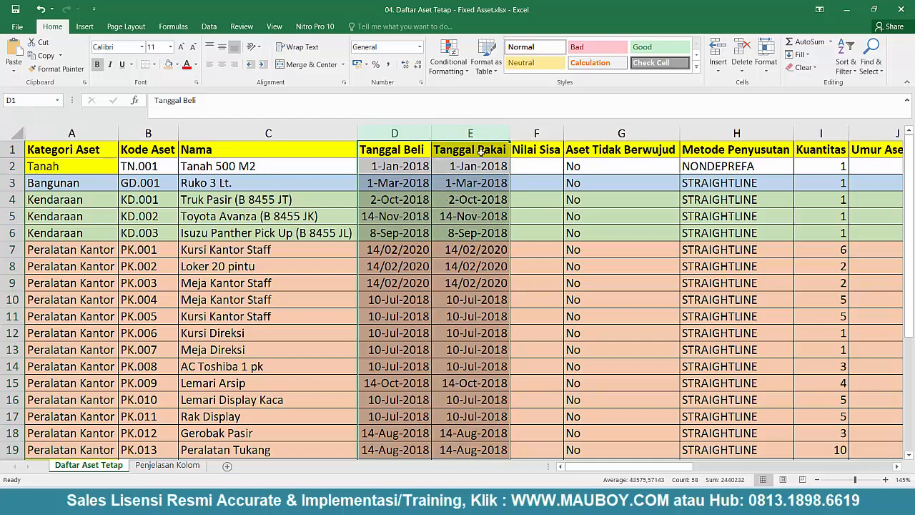
drag(404, 133, 473, 139)
scroll(448, 241, down, 4)
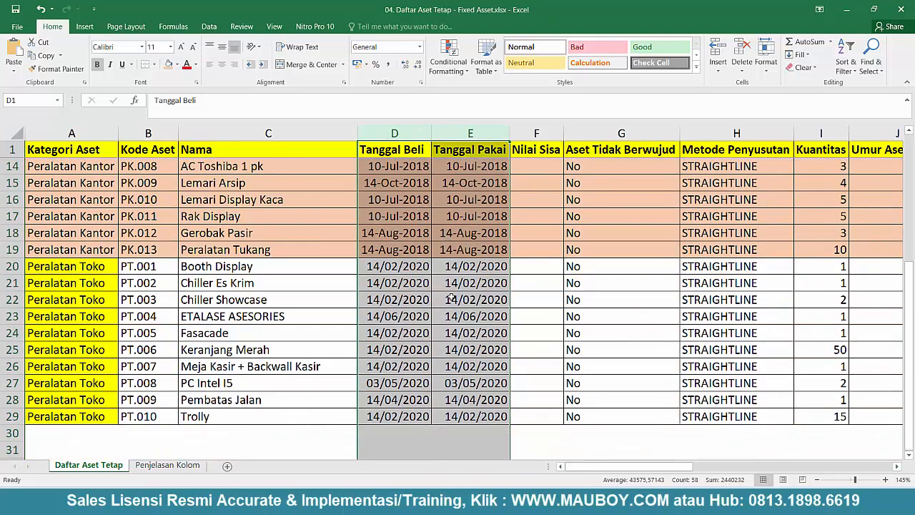
scroll(452, 297, up, 4)
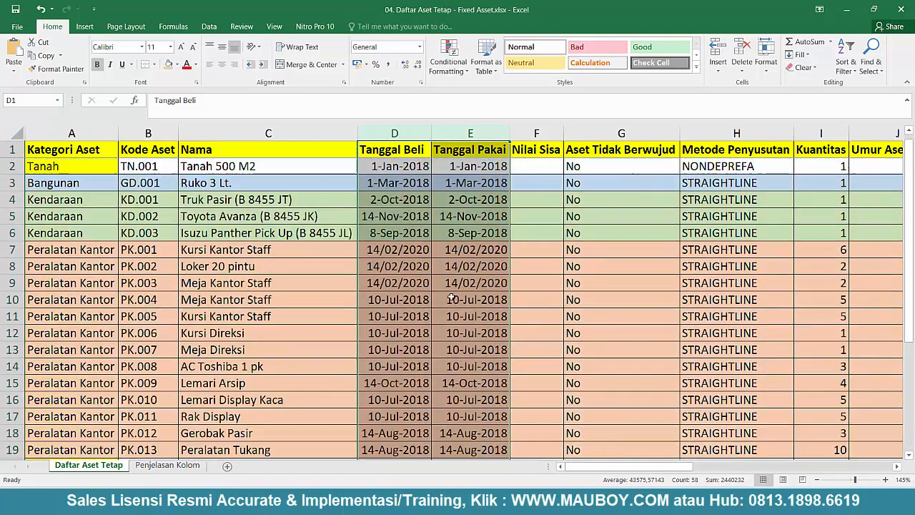
drag(404, 134, 536, 135)
Check the Nilai Sisa column down the asset list and widen it slightly.
click(543, 135)
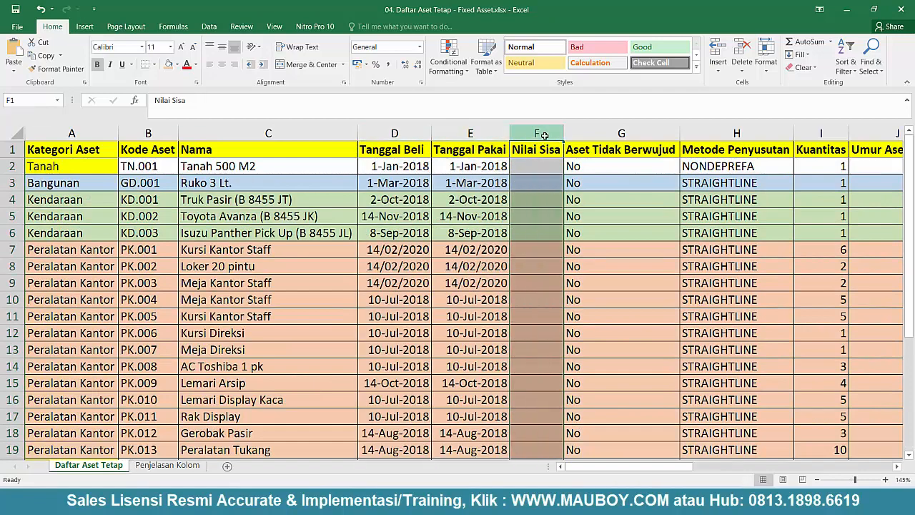
click(506, 262)
scroll(543, 285, down, 4)
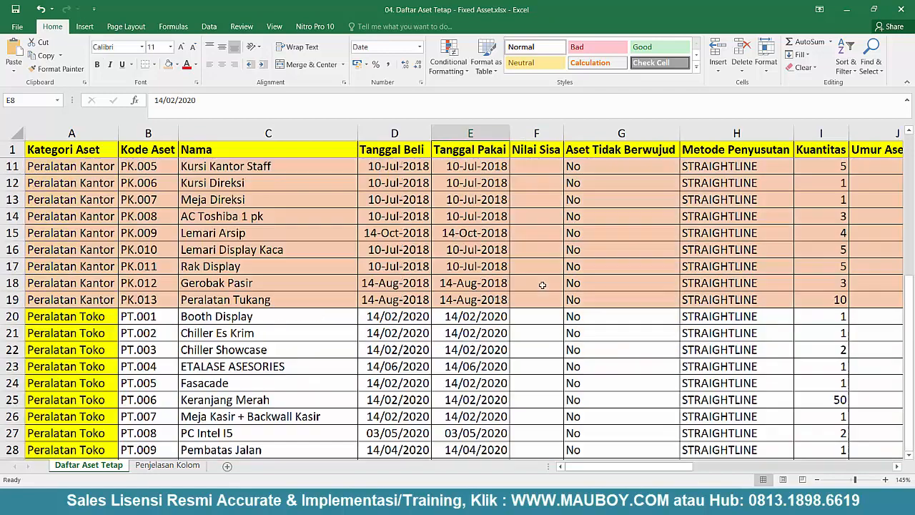
scroll(542, 194, up, 4)
click(544, 152)
drag(563, 134, 586, 135)
click(525, 297)
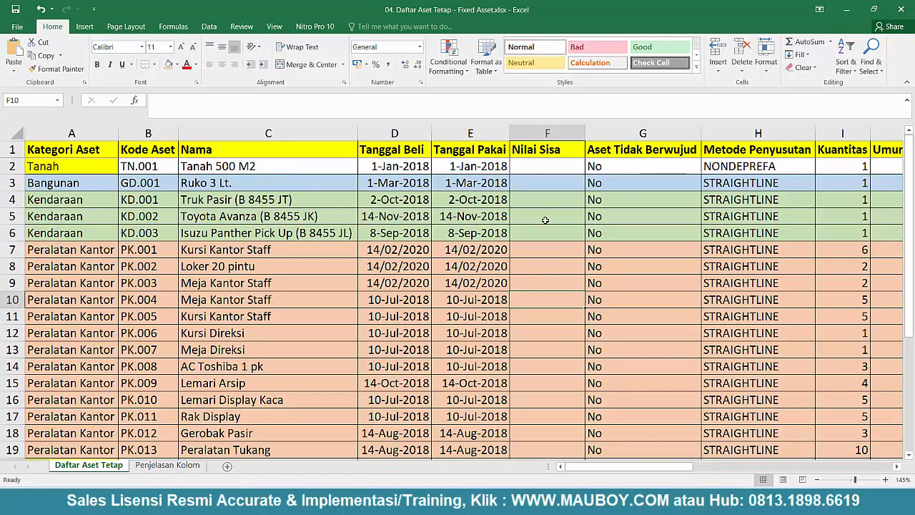
Read through the column descriptions on the Penjelasan Kolom sheet, from Kuantitas down past Departemen.
click(166, 465)
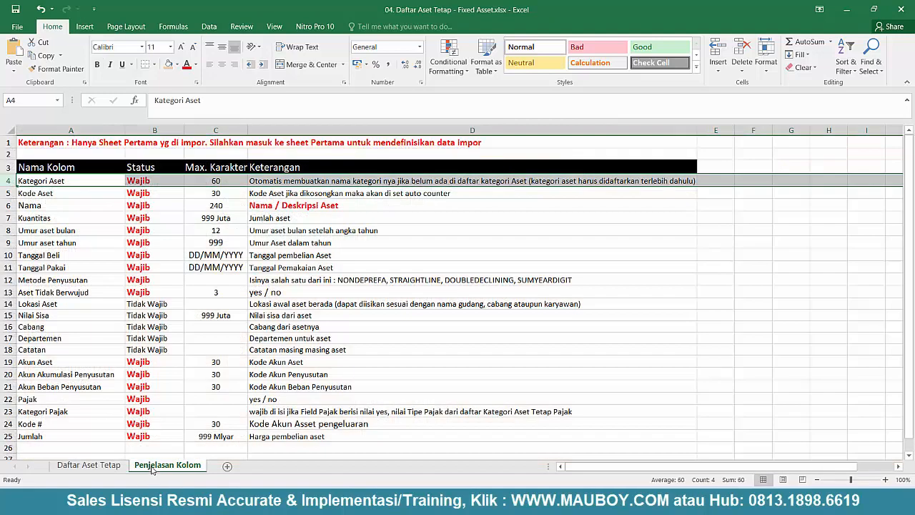
click(311, 222)
key(Down)
key(Down)
key(Down)
key(Down)
key(Down)
key(Down)
key(Down)
key(Down)
key(Down)
key(Down)
key(Down)
key(Down)
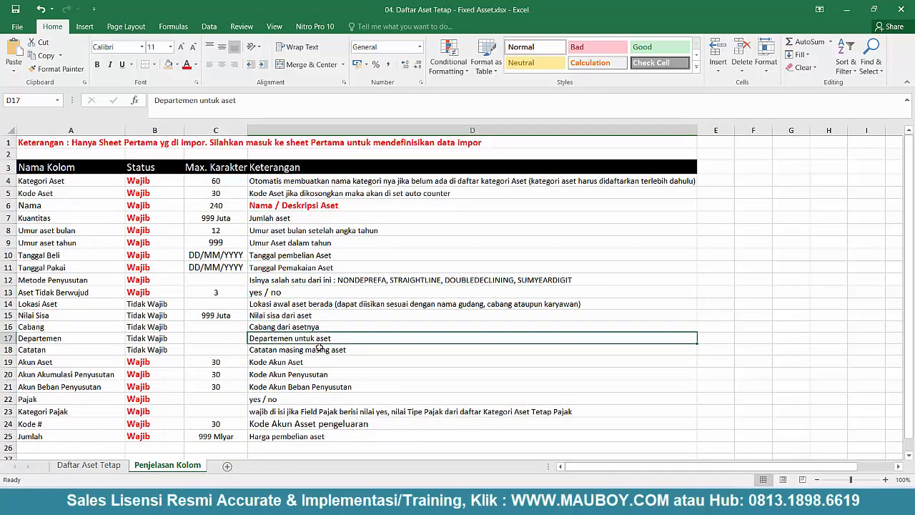
Return to the Daftar Aset Tetap sheet and check the Aset Tidak Berwujud and Metode Penyusutan columns, including the Tanah row.
click(89, 465)
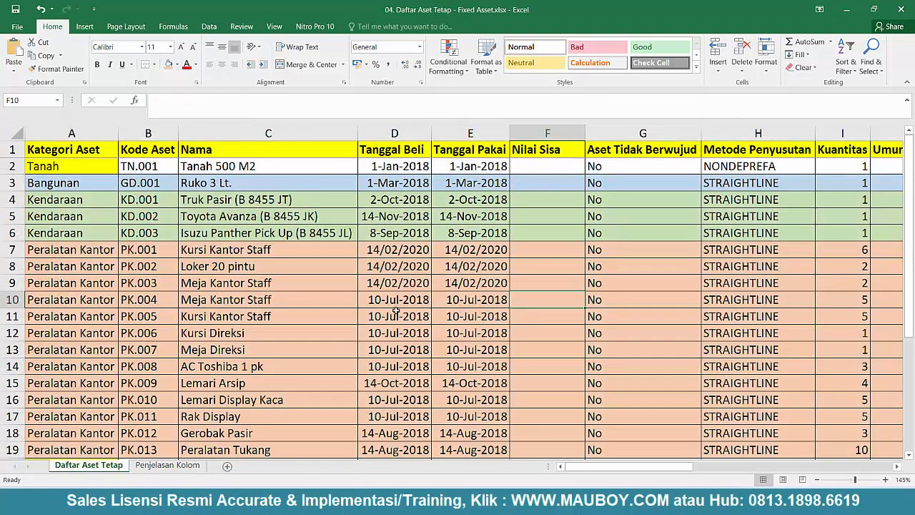
drag(645, 171, 646, 454)
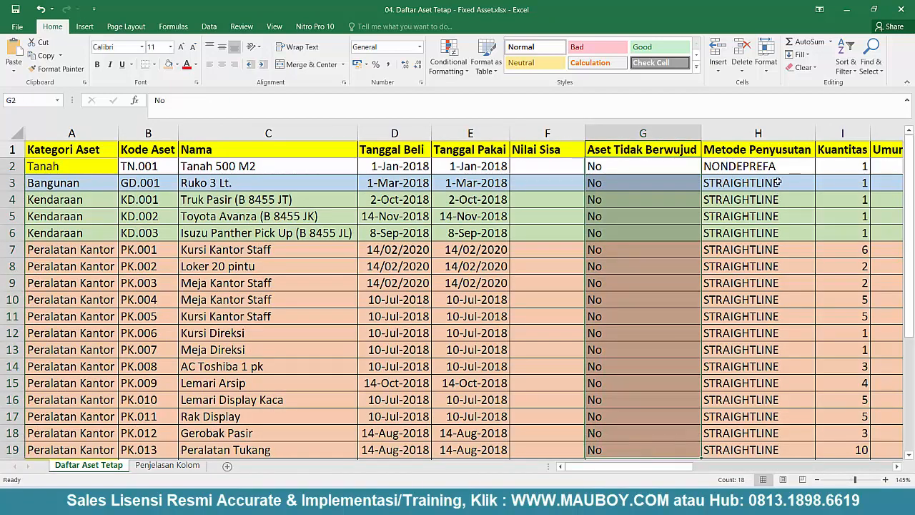
click(758, 165)
scroll(759, 200, down, 2)
scroll(759, 200, up, 2)
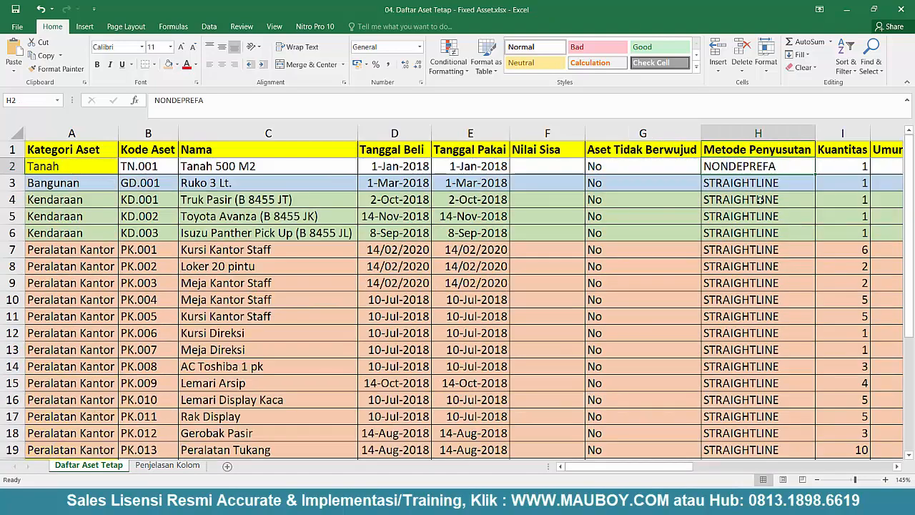
click(22, 165)
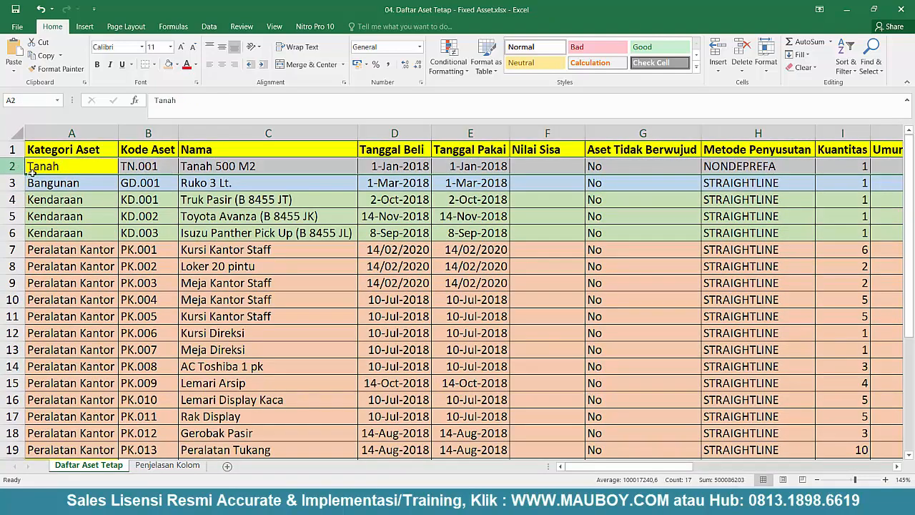
click(775, 214)
scroll(775, 214, down, 5)
scroll(775, 214, up, 5)
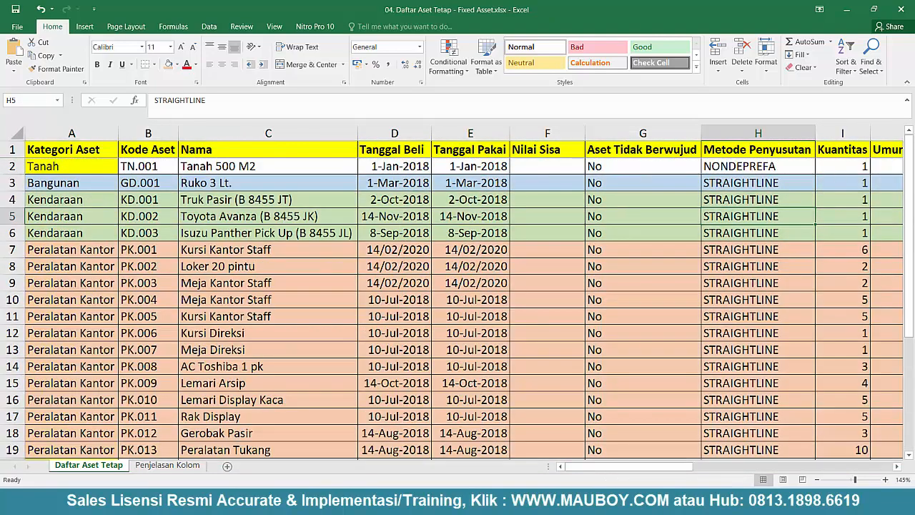
Look up the permitted Metode Penyusutan values on the Penjelasan Kolom sheet and highlight that row.
click(165, 465)
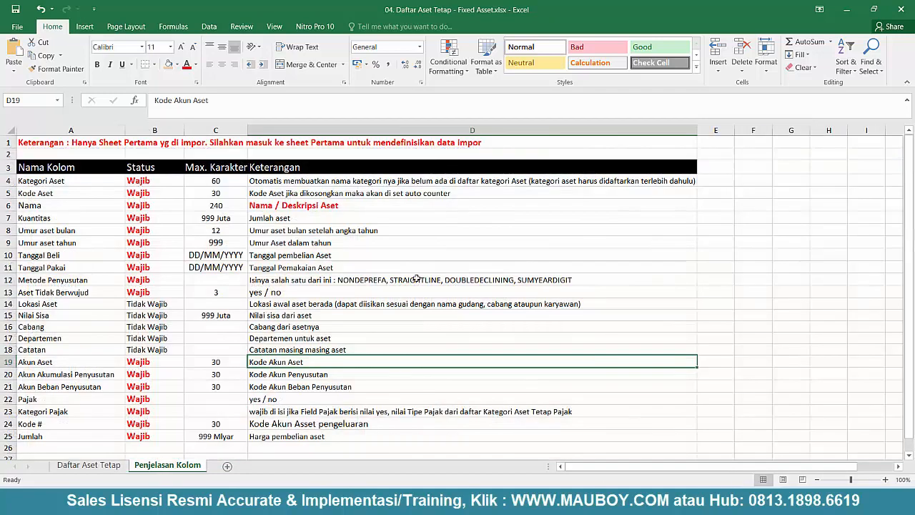
click(314, 255)
click(365, 281)
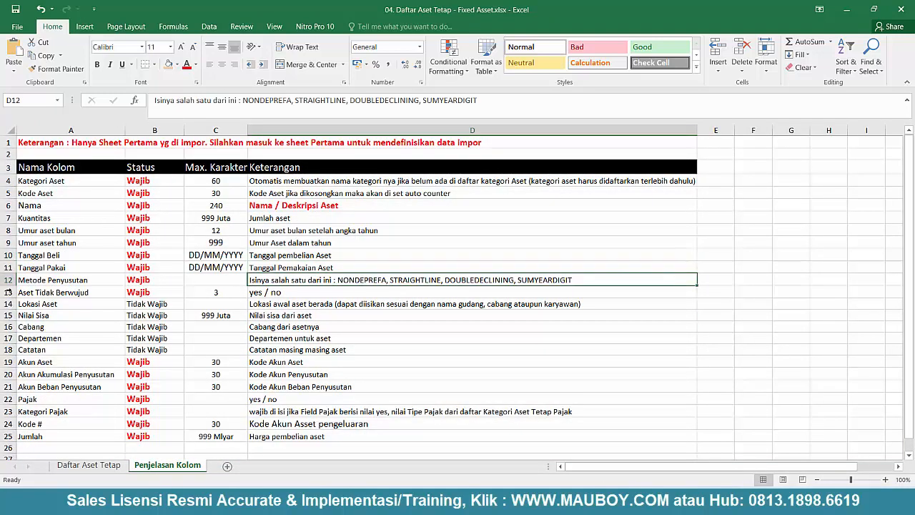
click(9, 279)
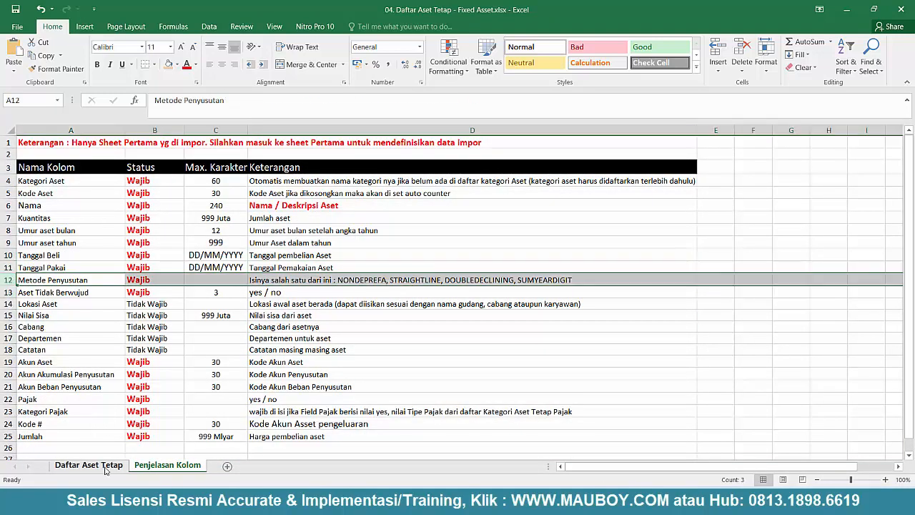
Check the Kuantitas column on the Daftar Aset Tetap sheet, highlighting the first Kursi Kantor Staff row.
click(88, 465)
drag(657, 472, 676, 472)
click(751, 216)
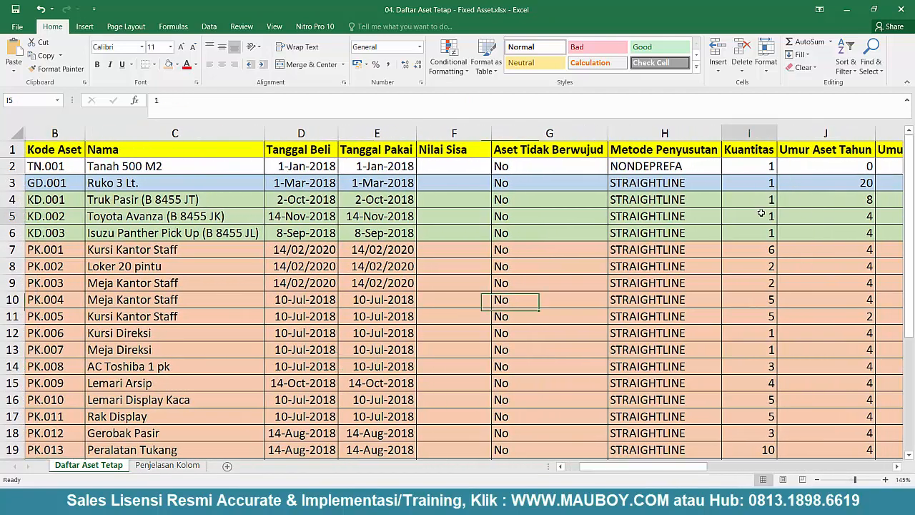
click(758, 313)
click(746, 253)
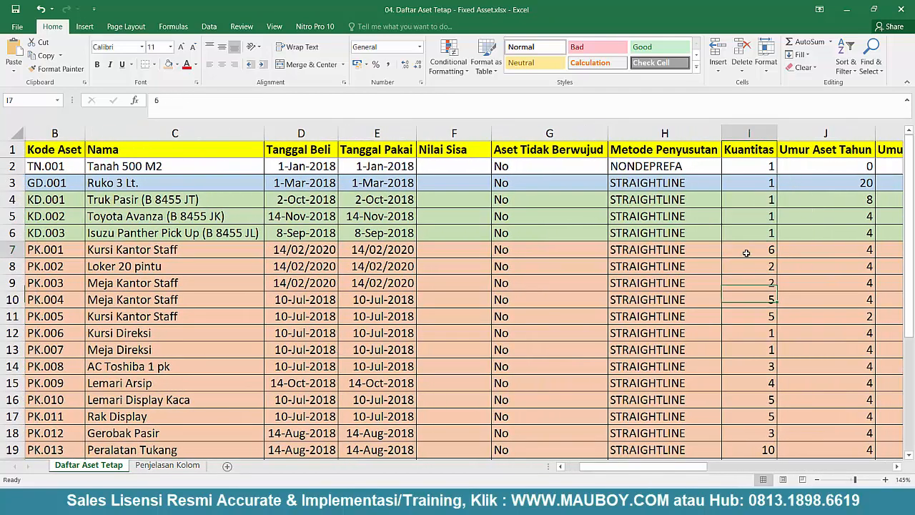
click(11, 249)
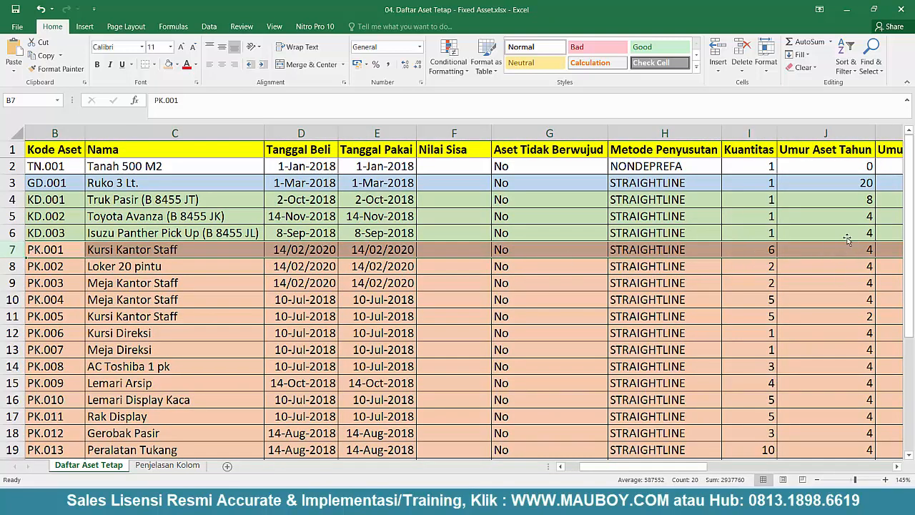
Examine the Umur Aset Tahun column, highlighting the Ruko 3 Lt. and Truk Pasir rows.
click(855, 138)
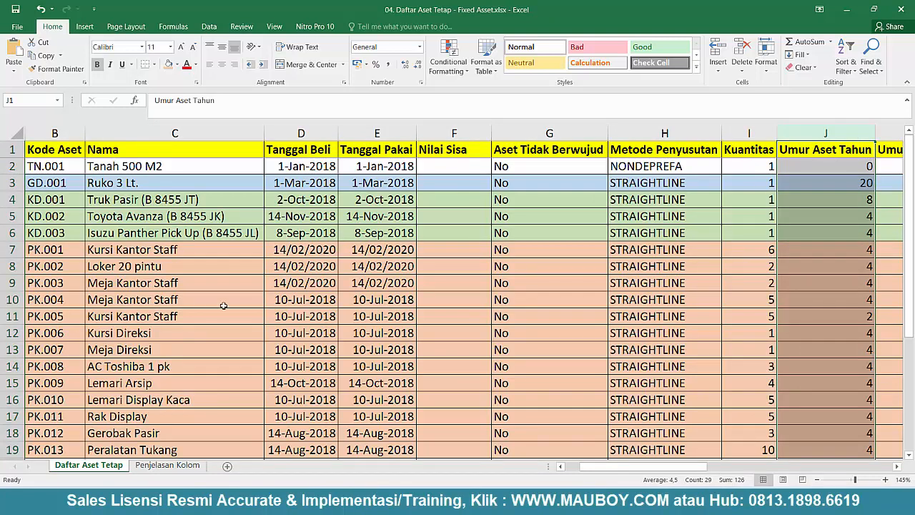
click(853, 275)
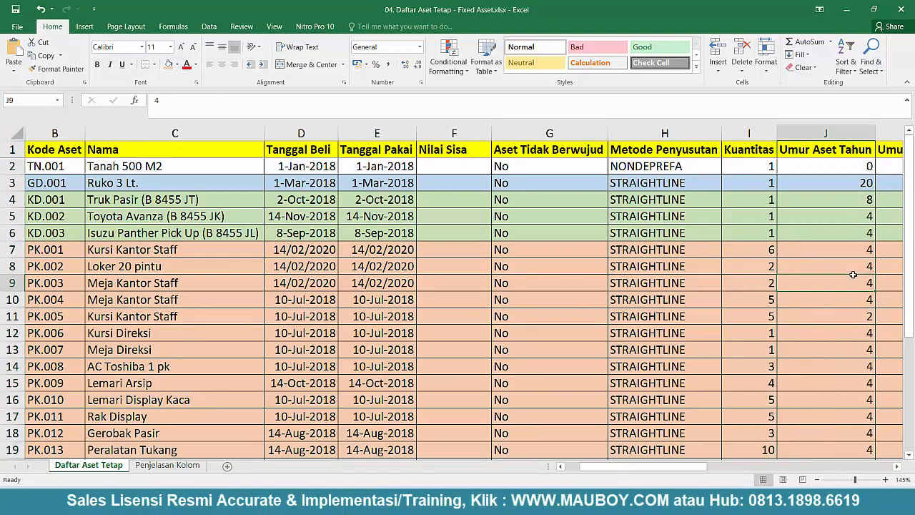
click(12, 182)
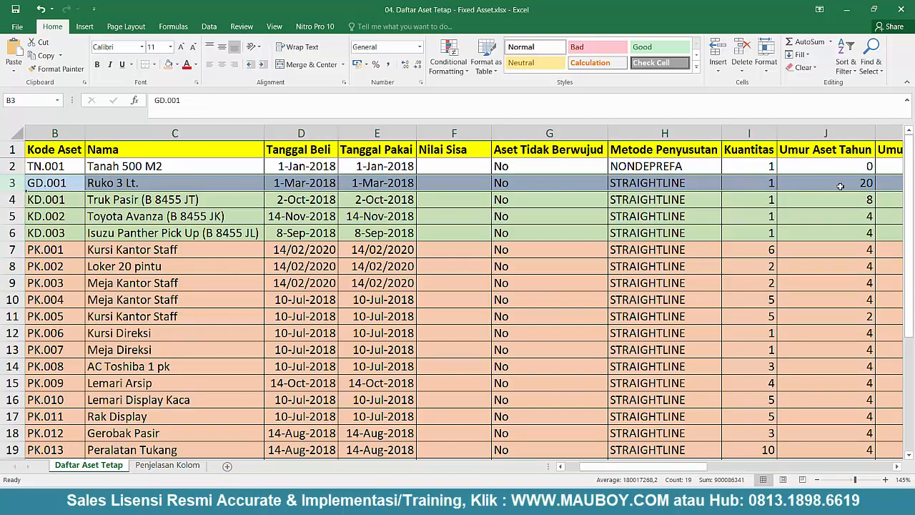
click(12, 200)
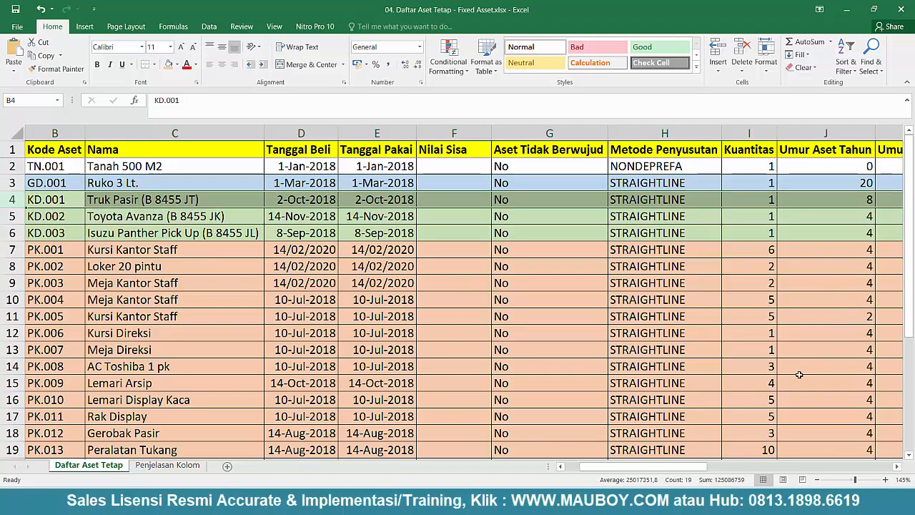
Check the Umur Aset Bulan column down to the last asset and compare it with the years for the Kendaraan rows.
drag(659, 468, 717, 473)
click(532, 133)
scroll(518, 327, down, 5)
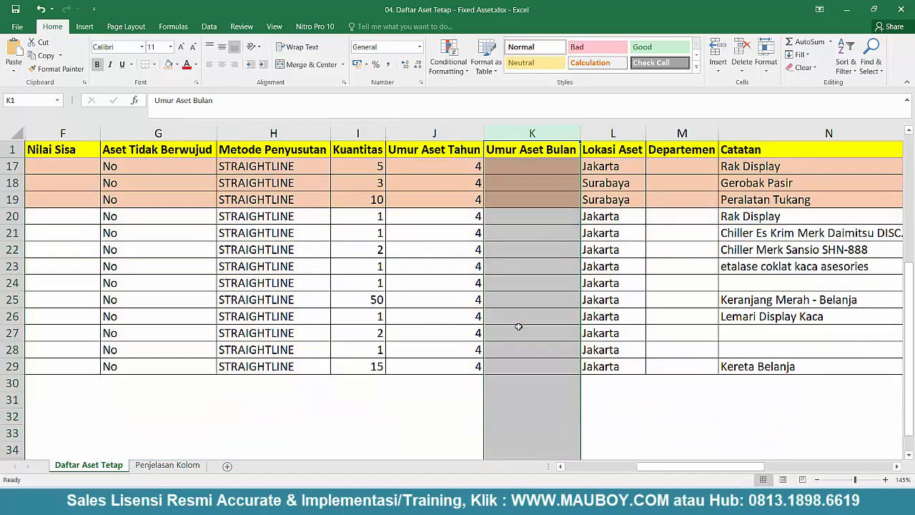
scroll(518, 326, up, 5)
click(529, 297)
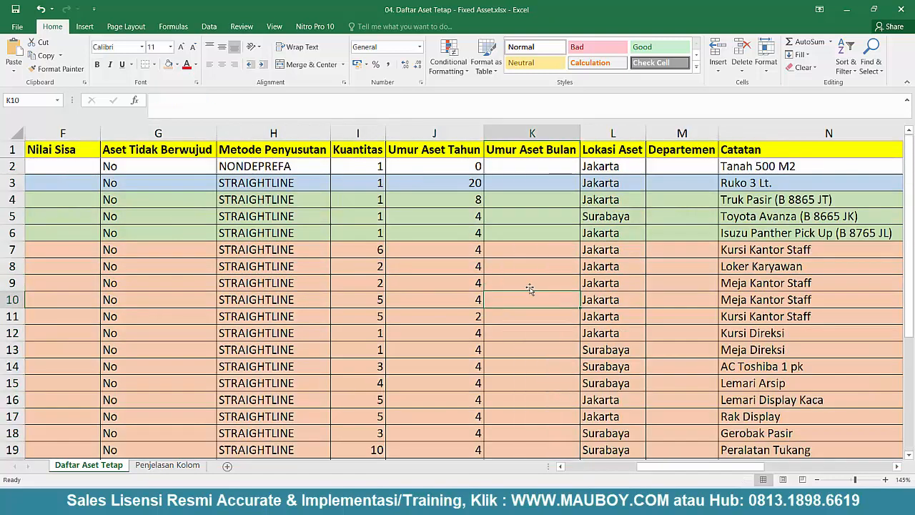
click(515, 230)
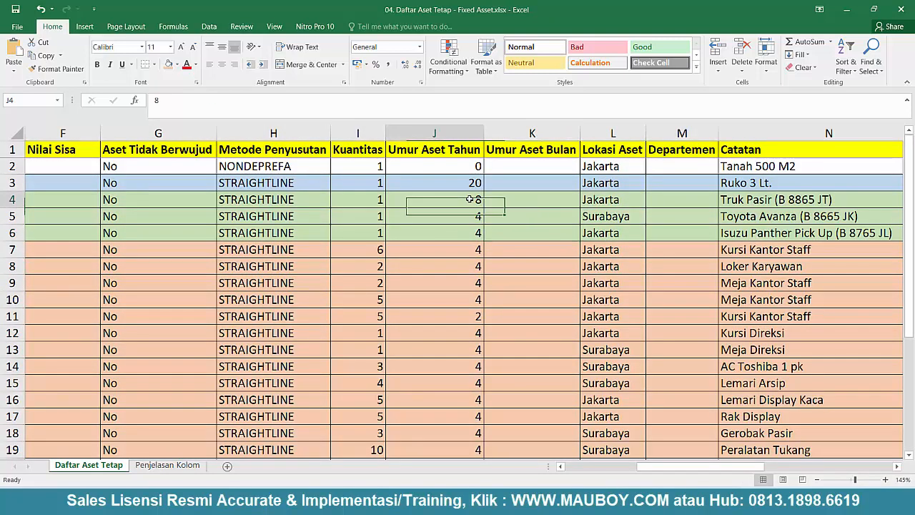
click(542, 203)
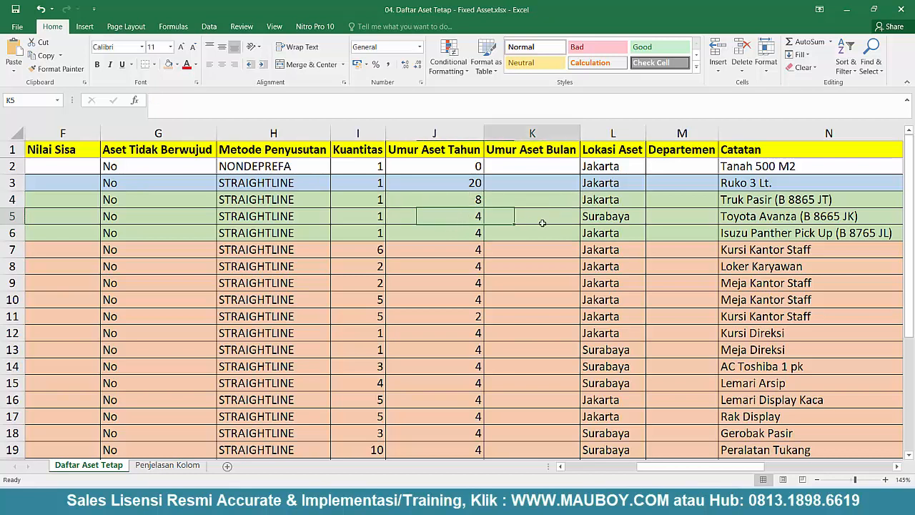
Examine the Lokasi Aset column from the first asset to the end of the list.
click(614, 166)
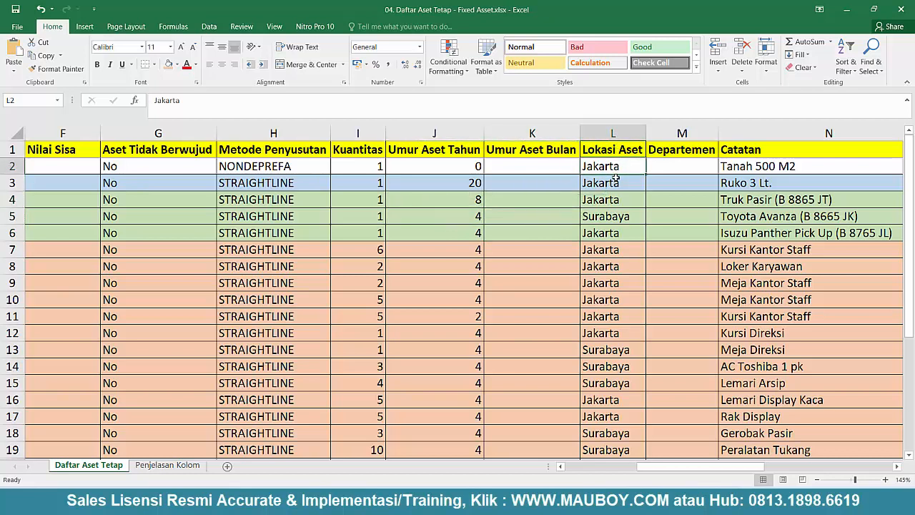
click(612, 199)
click(603, 300)
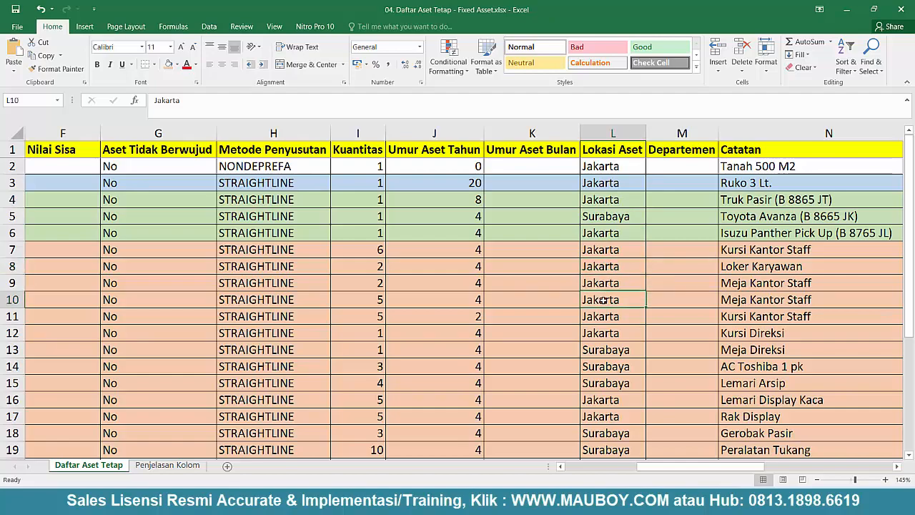
scroll(602, 300, down, 6)
scroll(603, 299, up, 6)
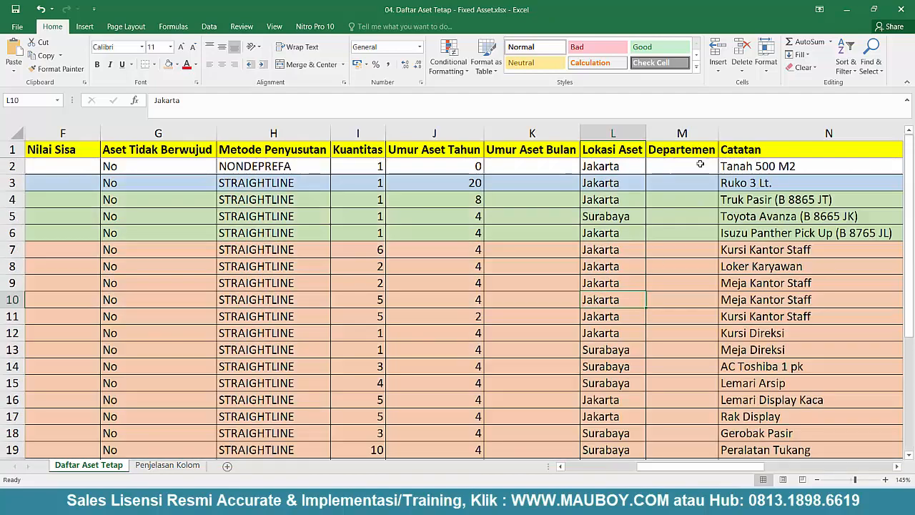
Check the Departemen column down the list and the notes in the Catatan column.
drag(699, 164, 697, 440)
scroll(663, 329, up, 3)
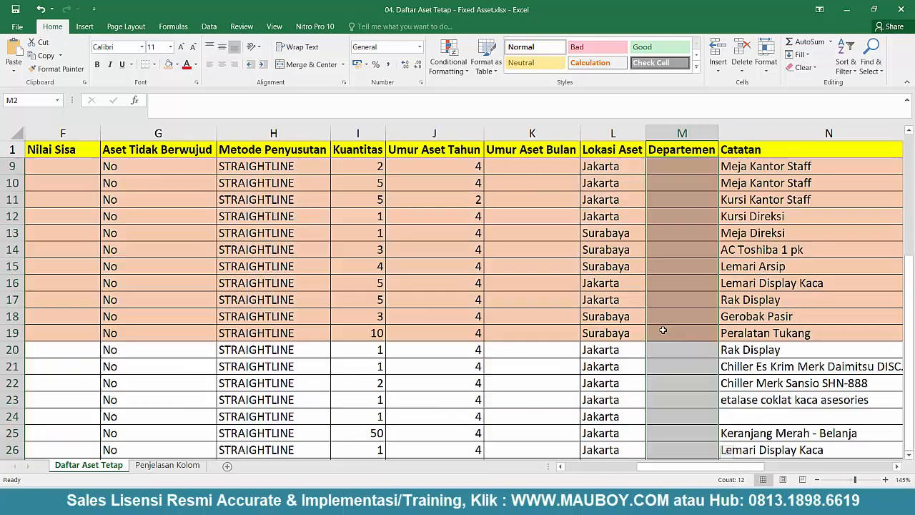
click(779, 151)
drag(672, 473, 700, 473)
click(576, 184)
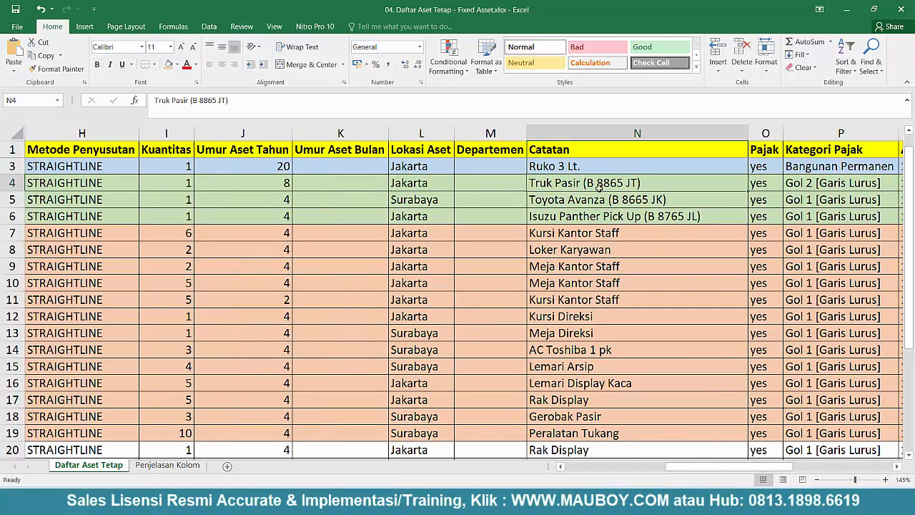
scroll(586, 283, up, 1)
Check the Pajak column for every asset down to the end of the list.
click(777, 132)
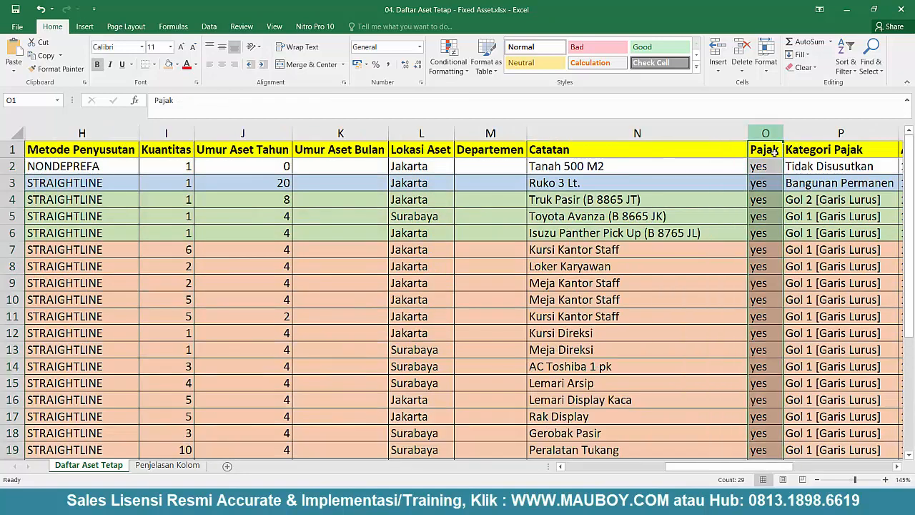
scroll(751, 275, down, 4)
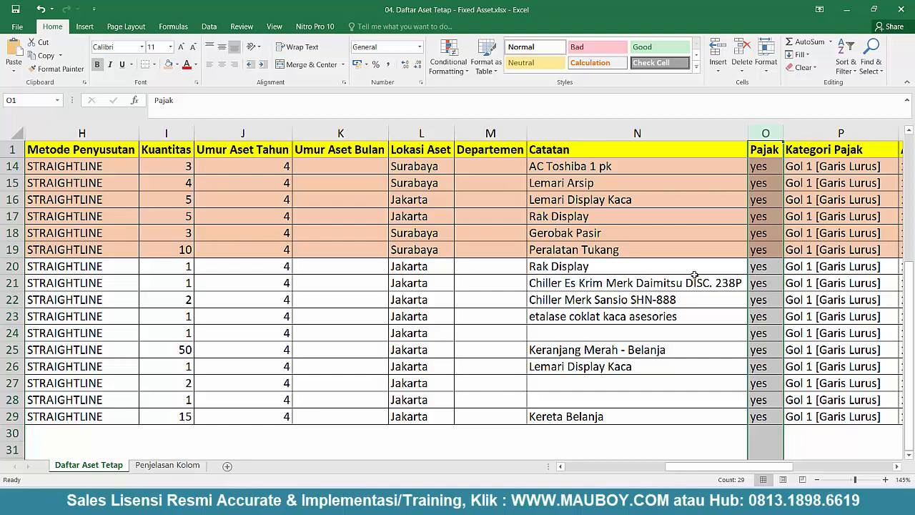
scroll(678, 286, up, 4)
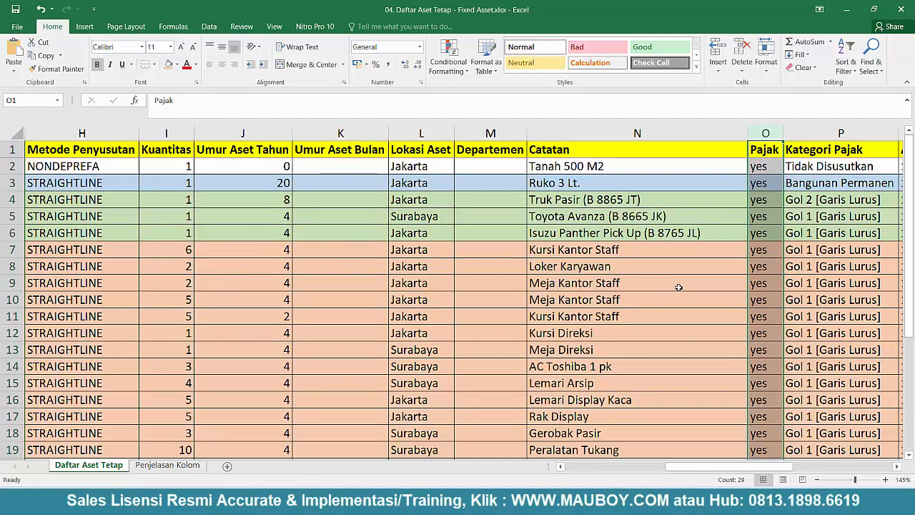
click(678, 287)
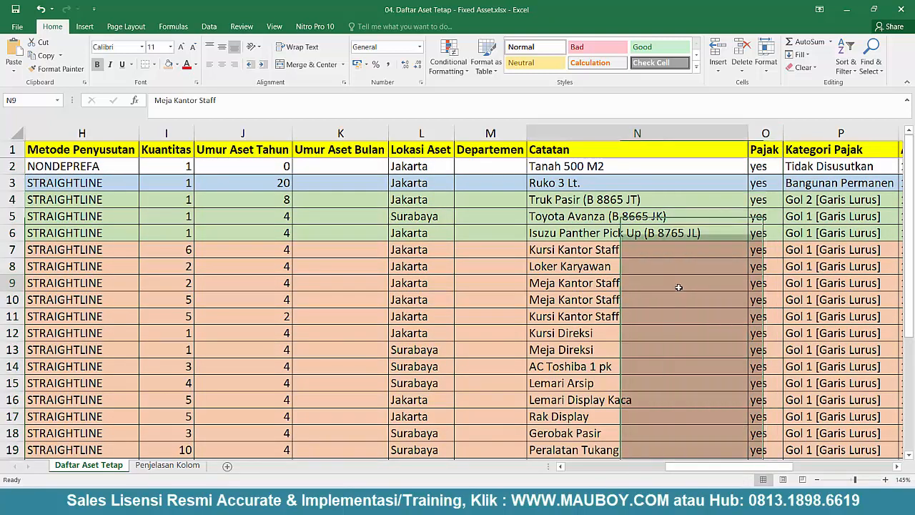
Examine the Kategori Pajak column, comparing the Truk Pasir row with the three rows below it.
drag(695, 468, 723, 468)
click(665, 202)
click(666, 230)
click(665, 253)
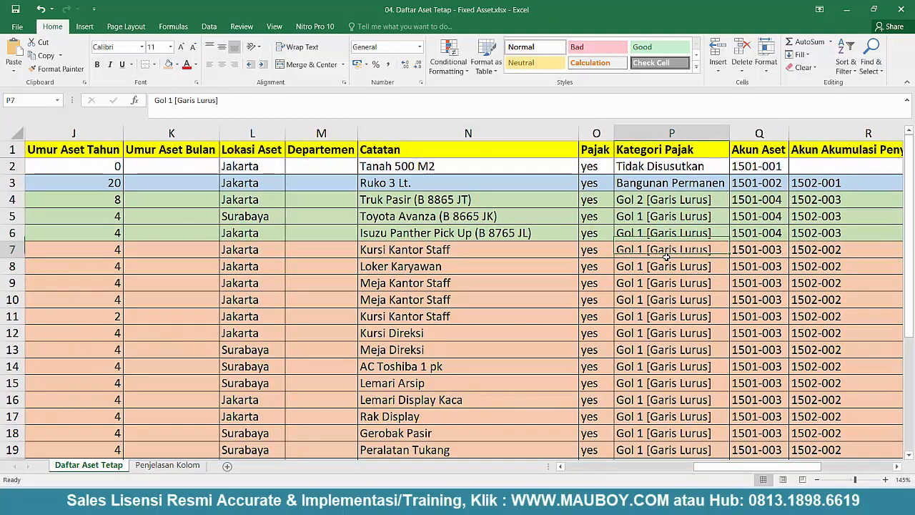
click(12, 199)
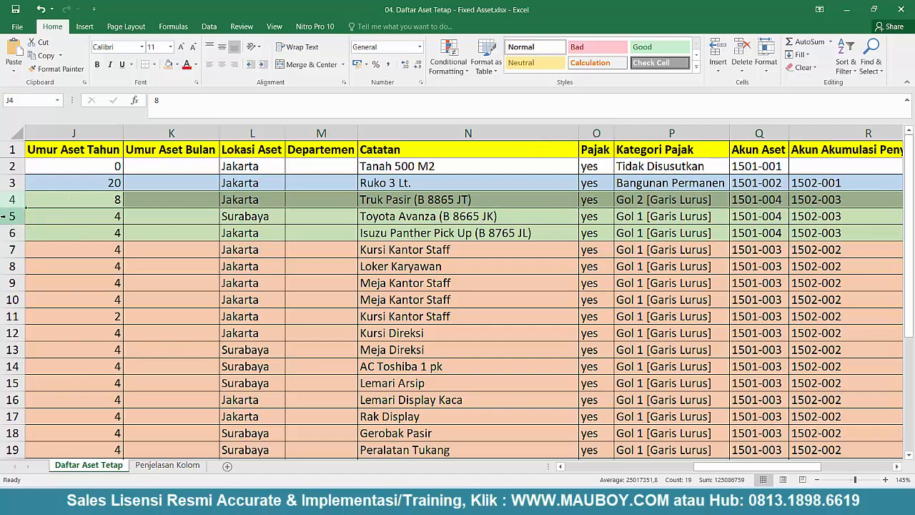
drag(3, 216, 7, 246)
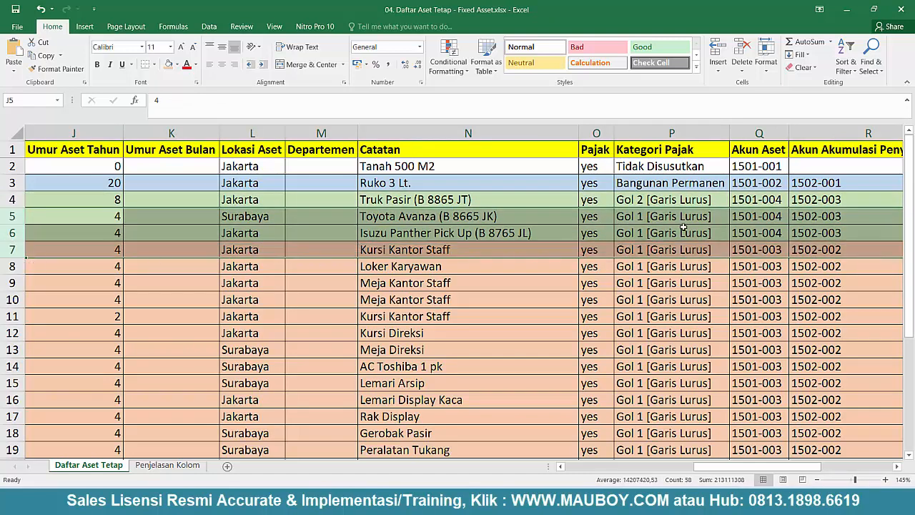
Check the account codes in the Akun Aset column and bring the neighbouring depreciation account columns into view.
click(743, 171)
click(759, 133)
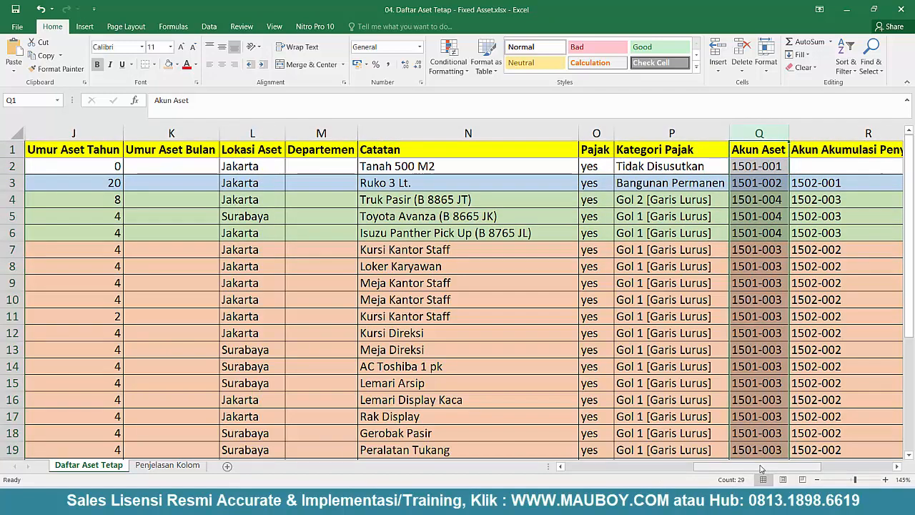
scroll(761, 468, right, 3)
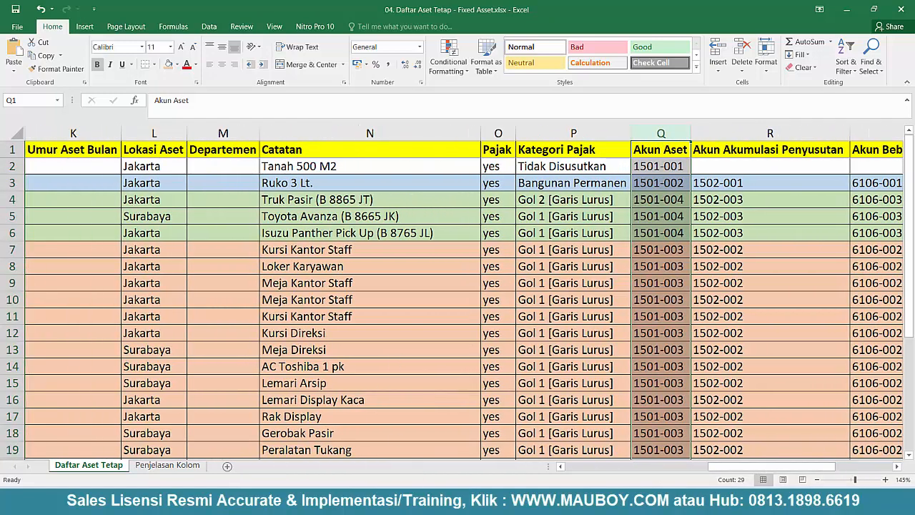
Switch to the 01. Akun Perkiraan - COA workbook and examine the Aktiva Tetap accounts 1501-001 to 1501-005.
click(501, 396)
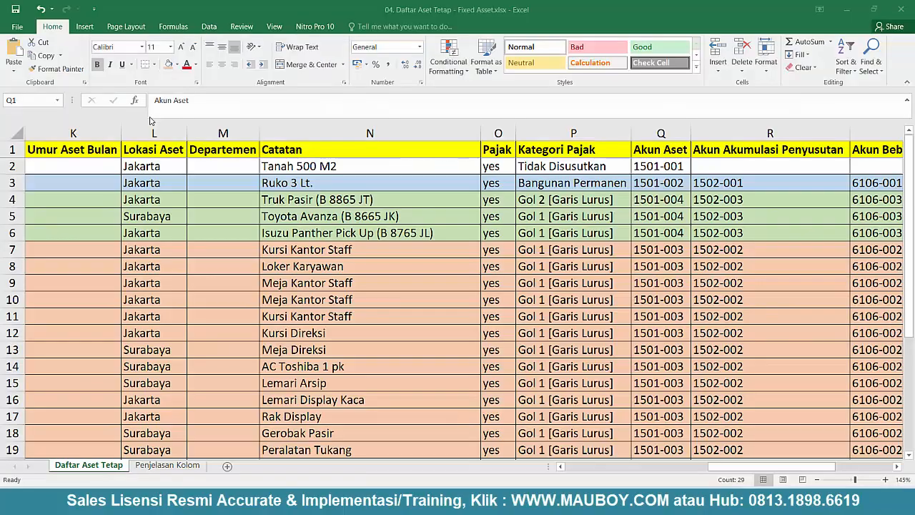
scroll(354, 312, up, 10)
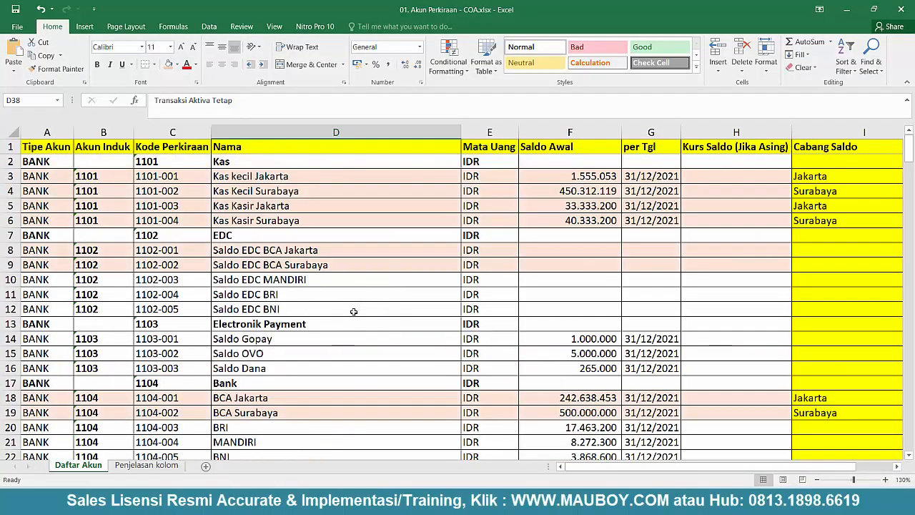
scroll(207, 287, down, 20)
scroll(207, 287, up, 5)
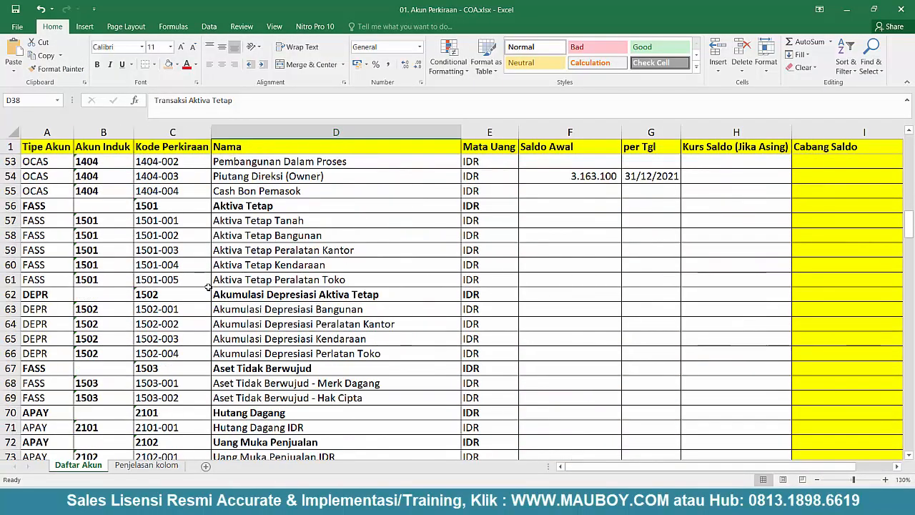
click(11, 220)
click(172, 236)
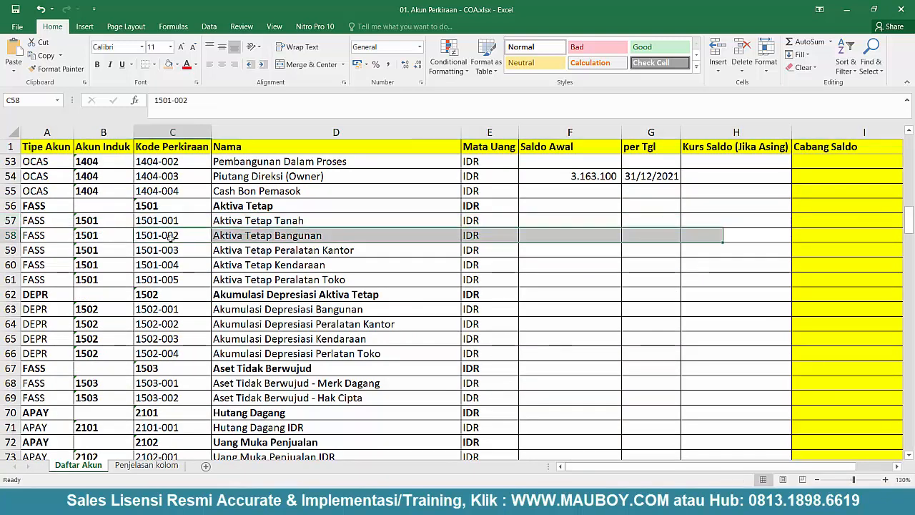
click(178, 252)
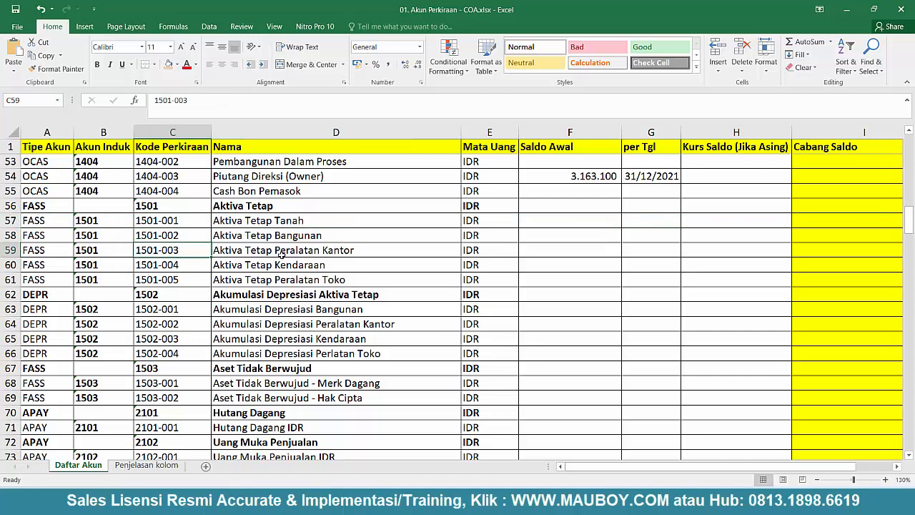
drag(214, 255, 189, 266)
click(189, 265)
click(216, 280)
click(196, 280)
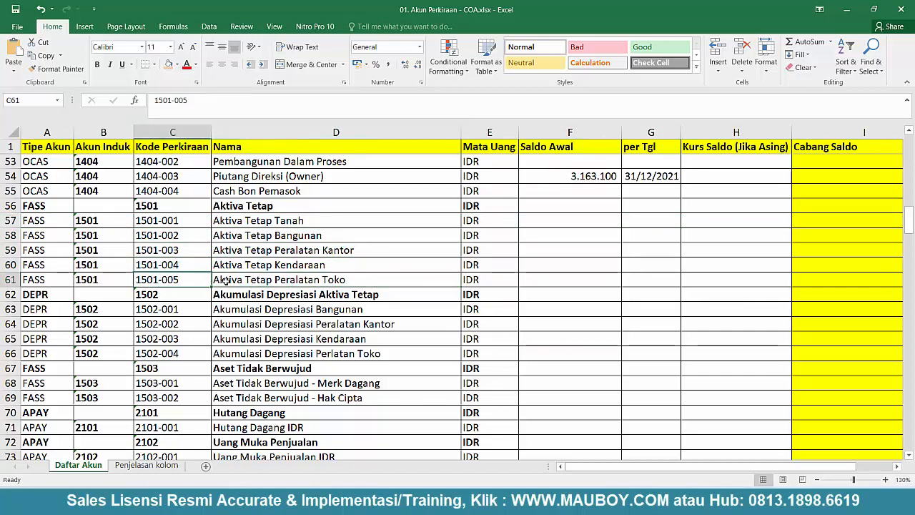
click(228, 280)
Examine the Akumulasi Depresiasi accounts under 1502 and the Biaya Penyusutan accounts under 6106 in the account list.
click(185, 309)
drag(185, 309, 176, 353)
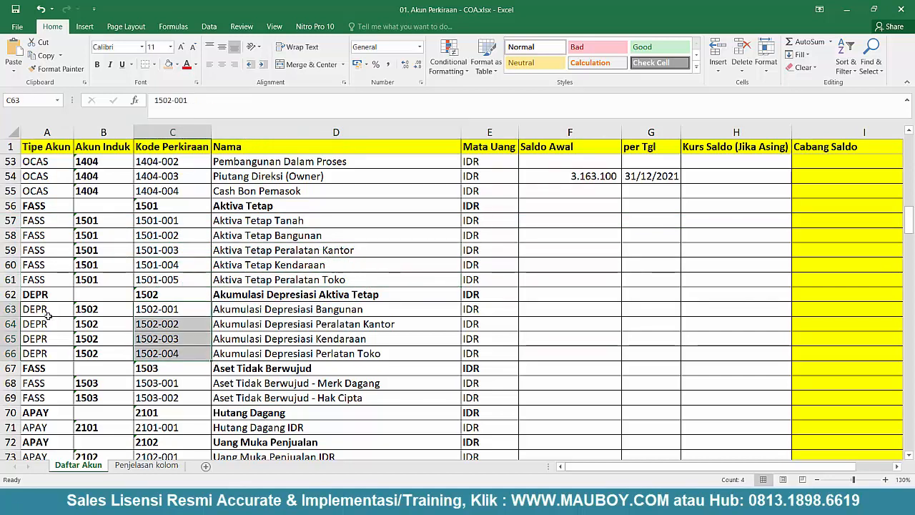
drag(14, 309, 14, 353)
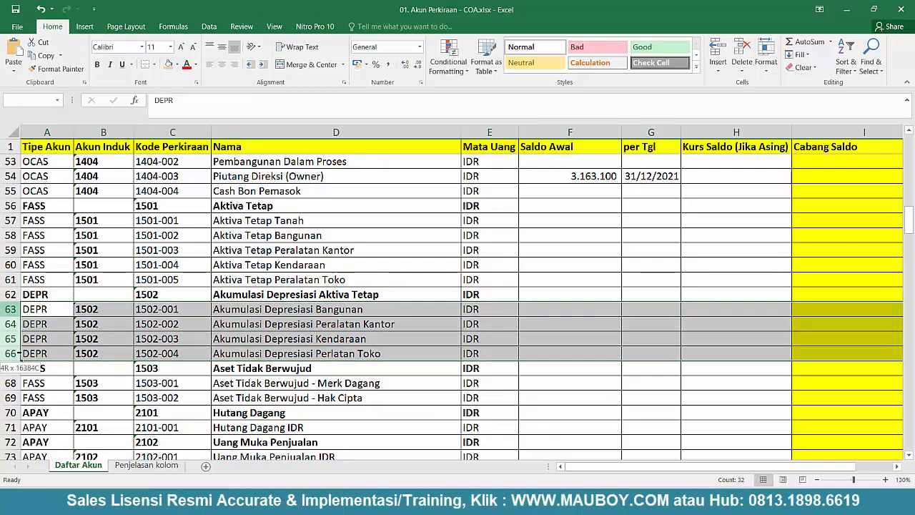
scroll(357, 353, down, 9)
scroll(356, 353, down, 20)
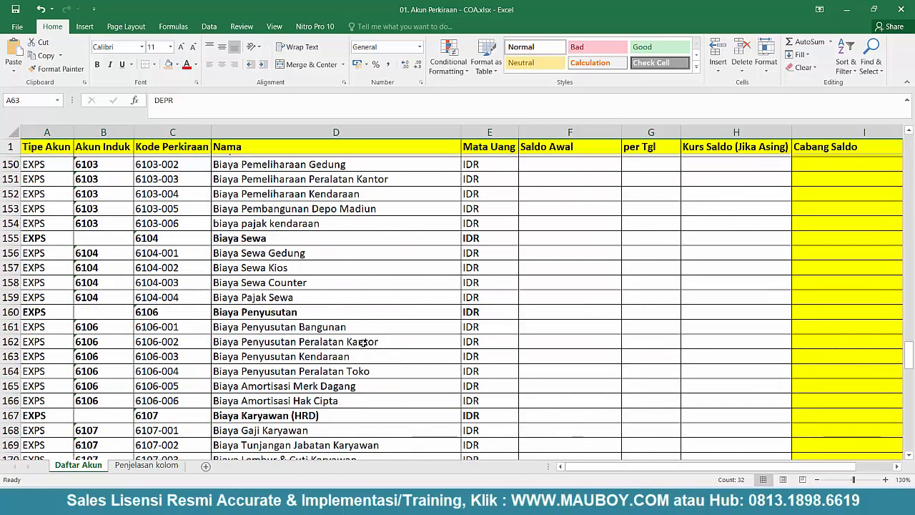
drag(13, 250, 13, 324)
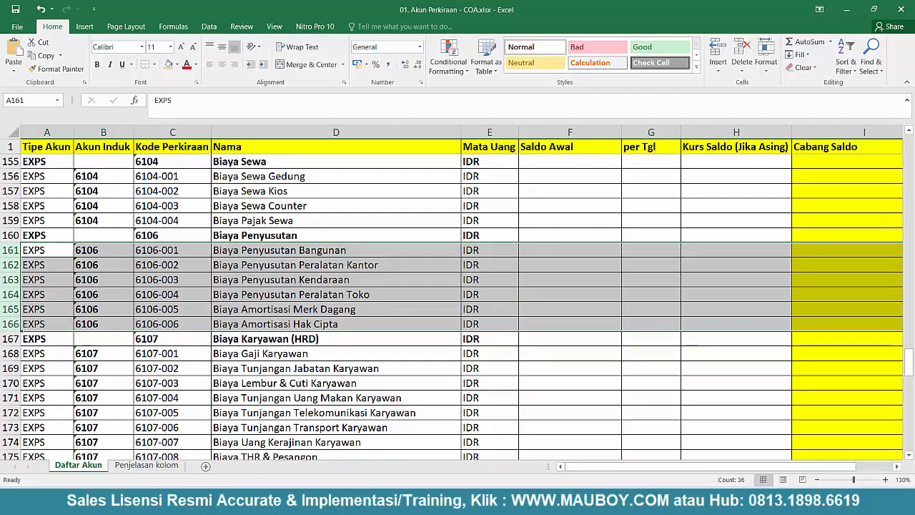
Return to the 04. Daftar Aset Tetap - Fixed Asset workbook and check the Akun Aset codes for each asset group down the list.
click(615, 506)
click(569, 445)
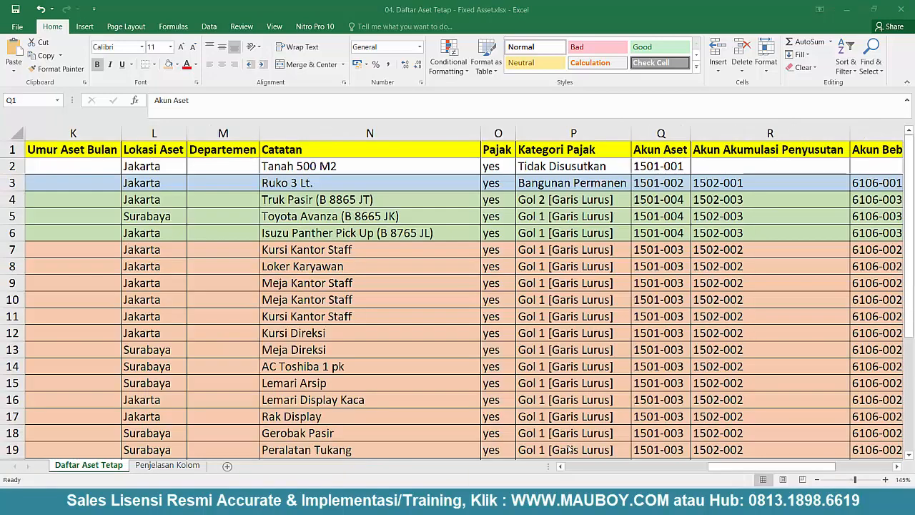
drag(734, 466, 768, 468)
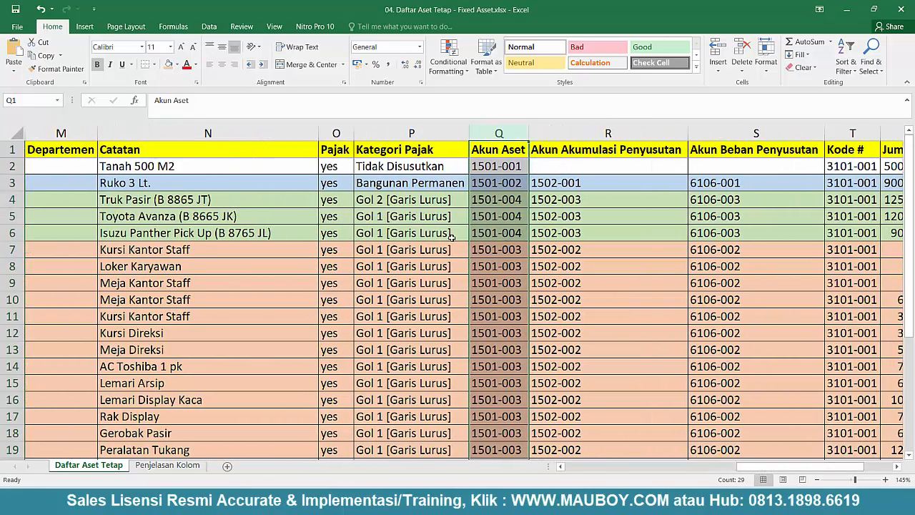
click(496, 199)
click(505, 183)
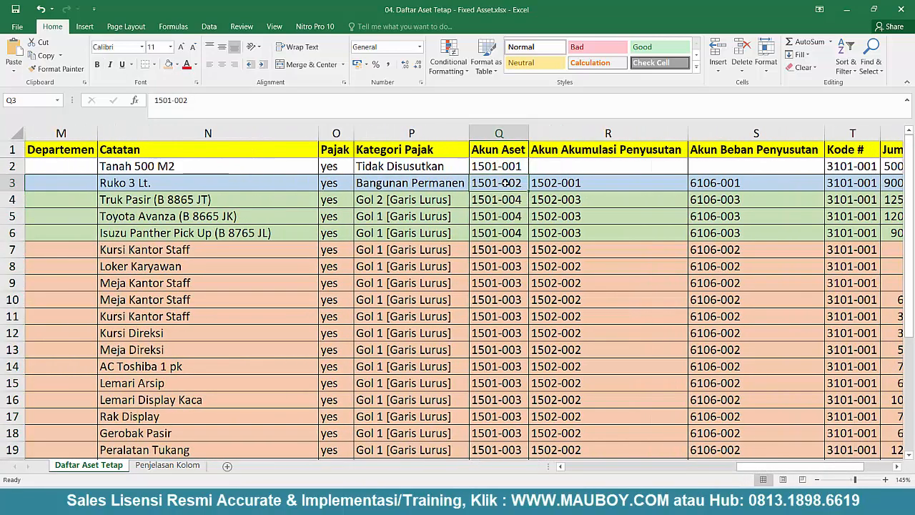
click(509, 166)
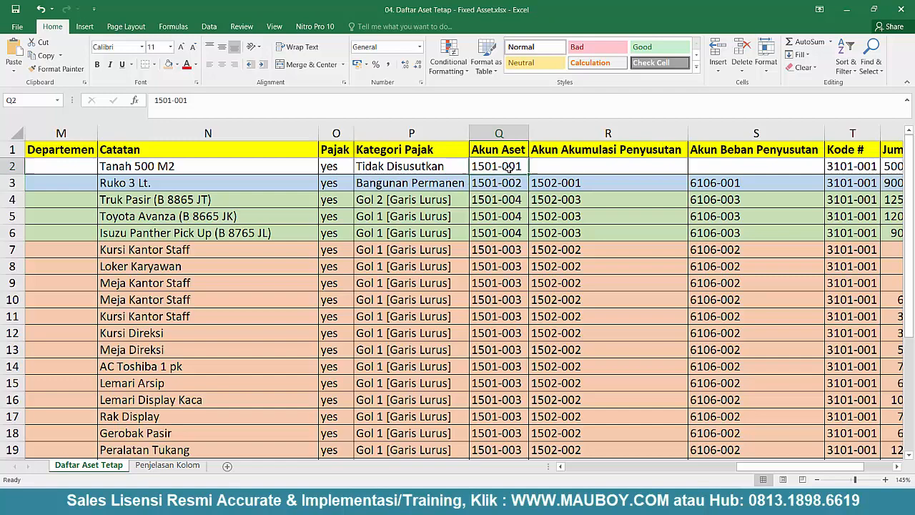
click(500, 335)
scroll(656, 293, down, 6)
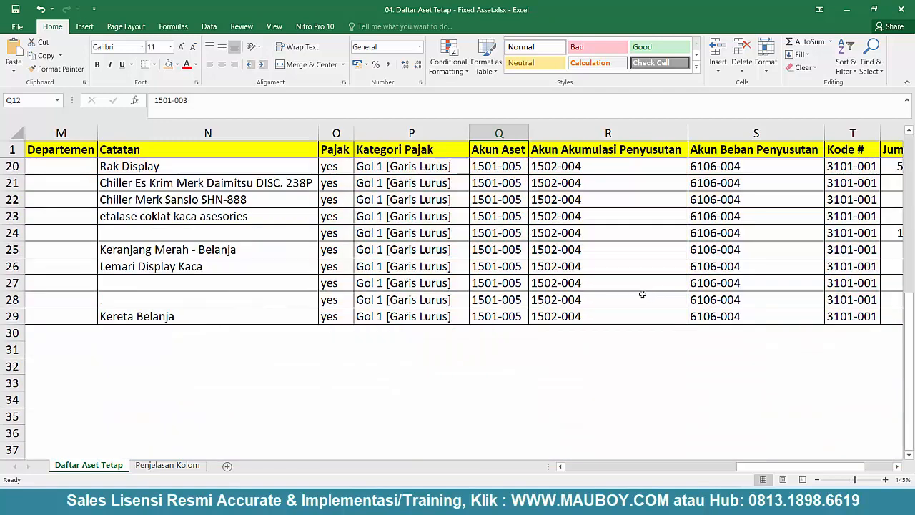
scroll(641, 293, up, 2)
click(519, 282)
scroll(543, 272, up, 4)
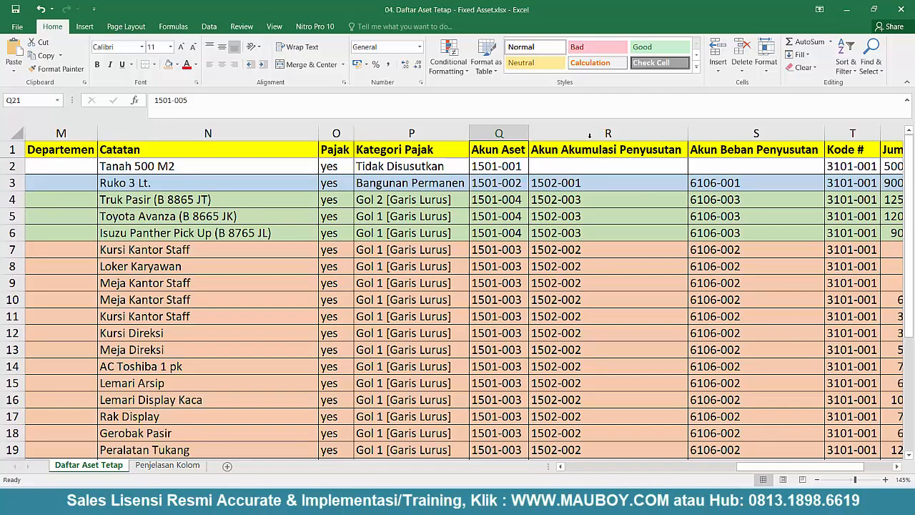
Compare the codes in the Akun Akumulasi Penyusutan and Akun Beban Penyusutan columns for the building and office equipment rows.
click(588, 135)
click(748, 184)
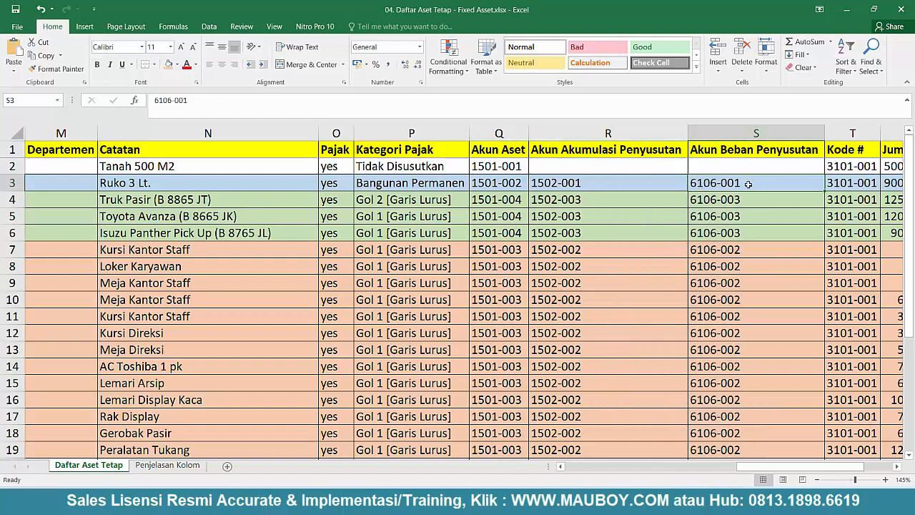
click(744, 254)
click(616, 366)
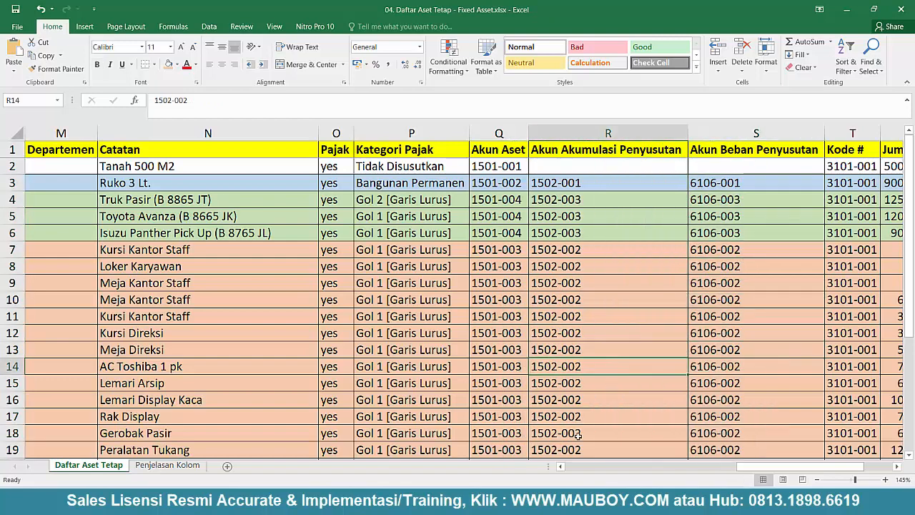
Review the COA workbook from the Biaya Penyusutan accounts up to the Modal accounts, and return to the fixed asset list.
mouse_move(616, 500)
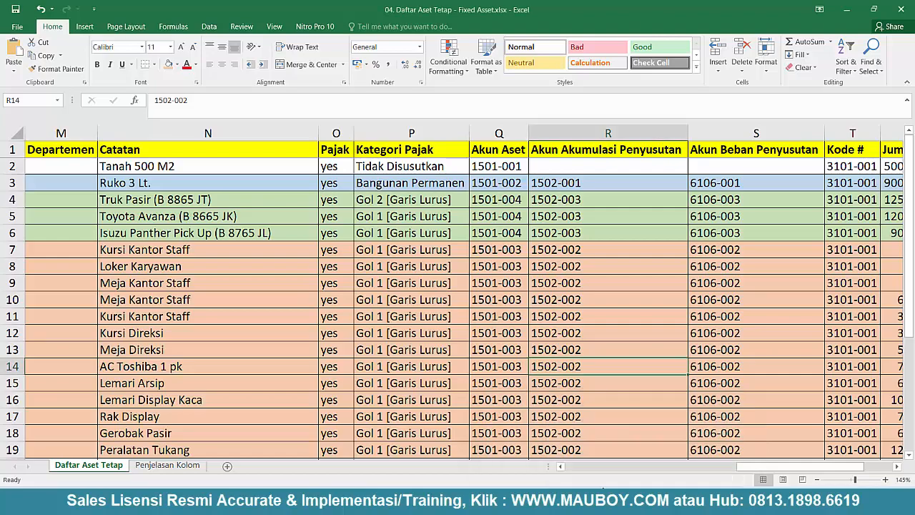
click(677, 439)
click(289, 231)
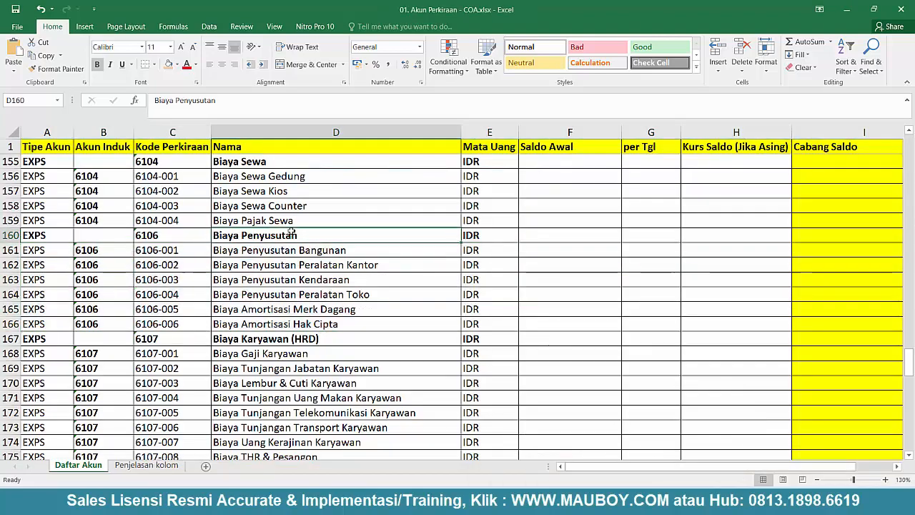
scroll(291, 230, up, 8)
scroll(291, 230, up, 9)
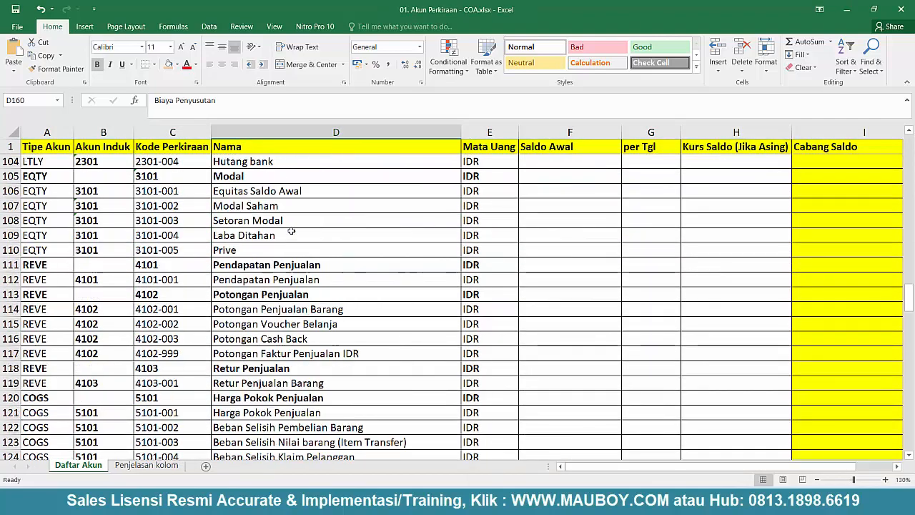
click(846, 10)
click(784, 269)
Bring the Kode #, Jumlah and Cabang columns into view and copy the code 3101-001 from the first asset's Kode # cell.
drag(779, 466, 810, 466)
click(572, 166)
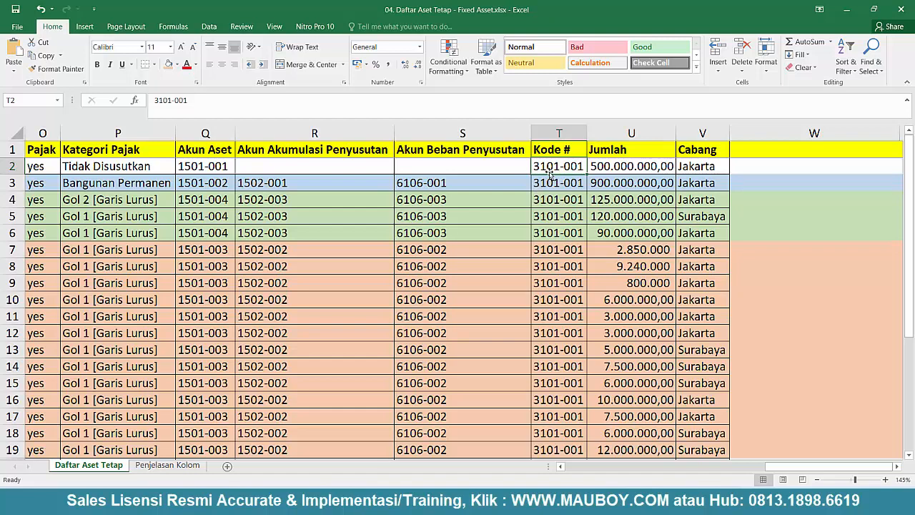
double_click(565, 165)
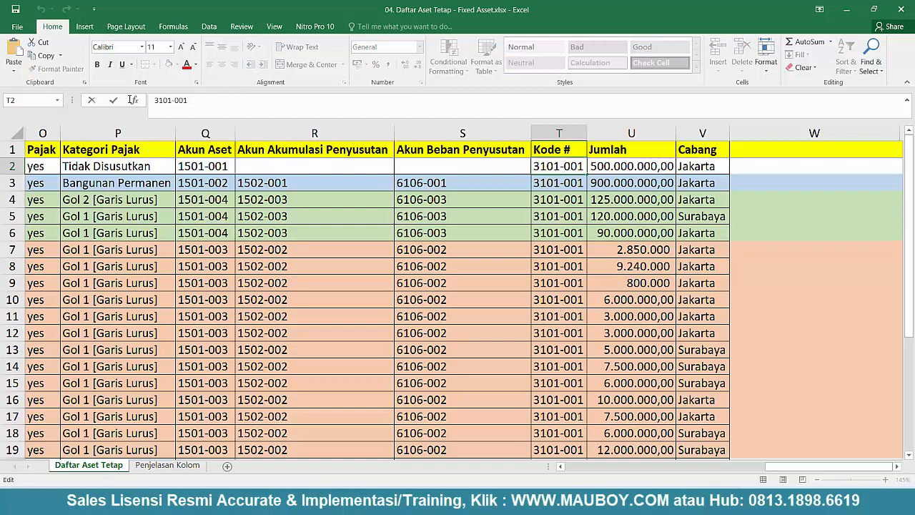
click(496, 269)
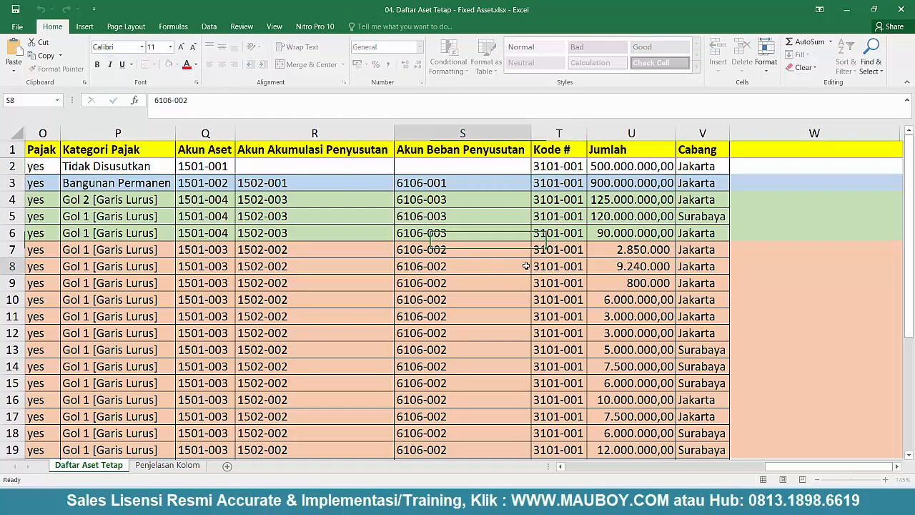
mouse_move(615, 504)
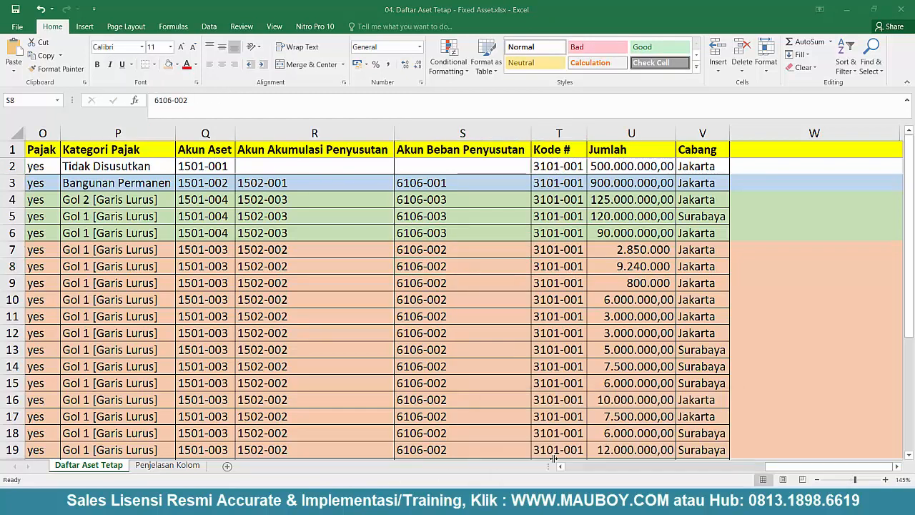
click(277, 251)
key(ctrl+f)
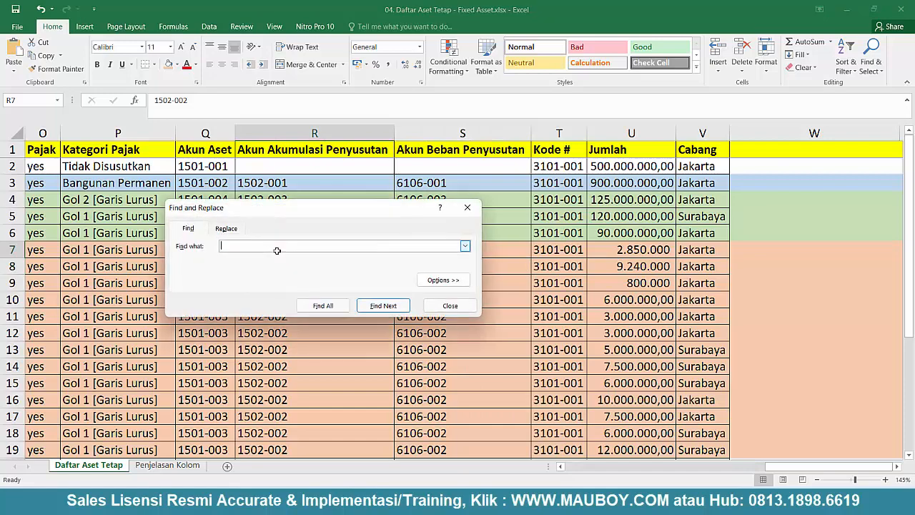
click(449, 305)
Find account 3101-001 in the COA workbook and highlight the whole Equitas Saldo Awal row with the light orange fill.
mouse_move(614, 504)
click(653, 451)
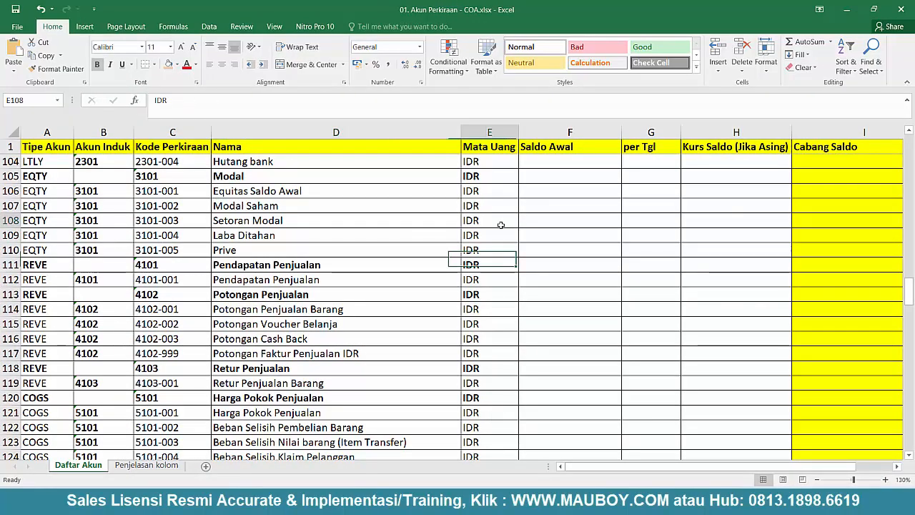
click(501, 222)
key(ctrl+f)
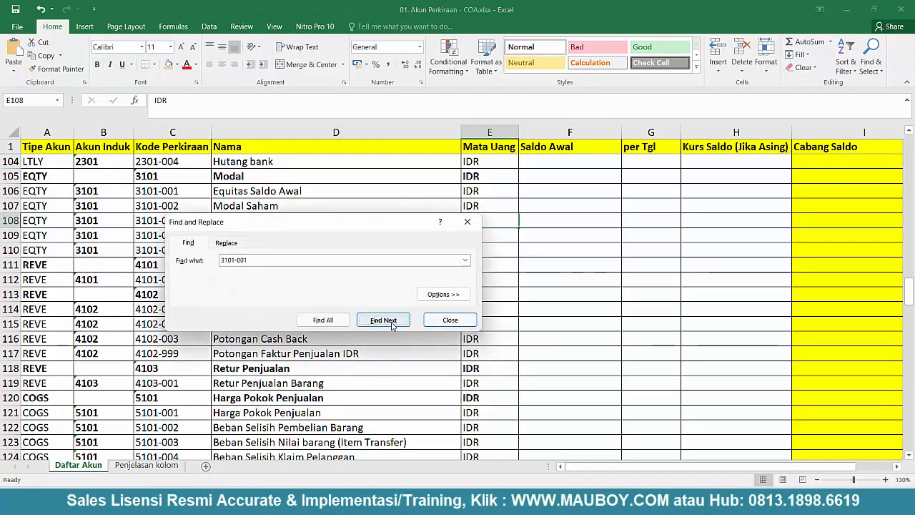
click(383, 320)
click(450, 320)
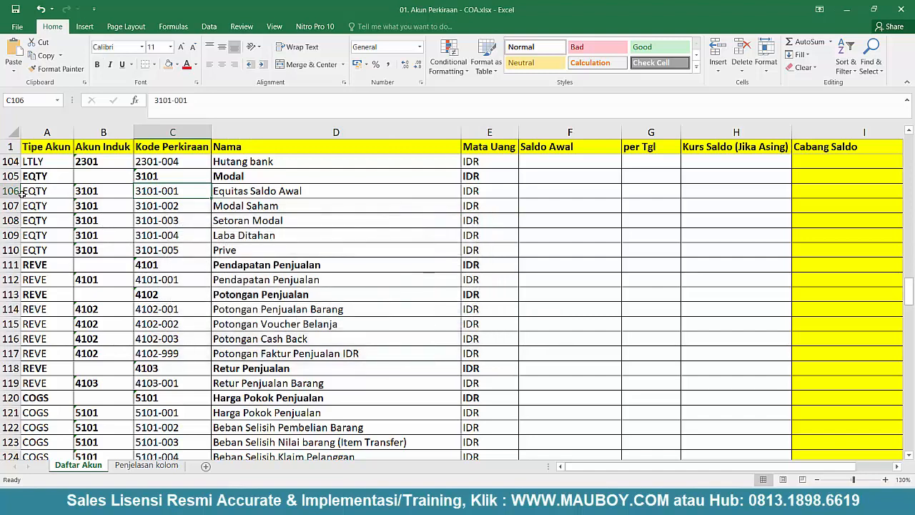
click(12, 191)
click(168, 64)
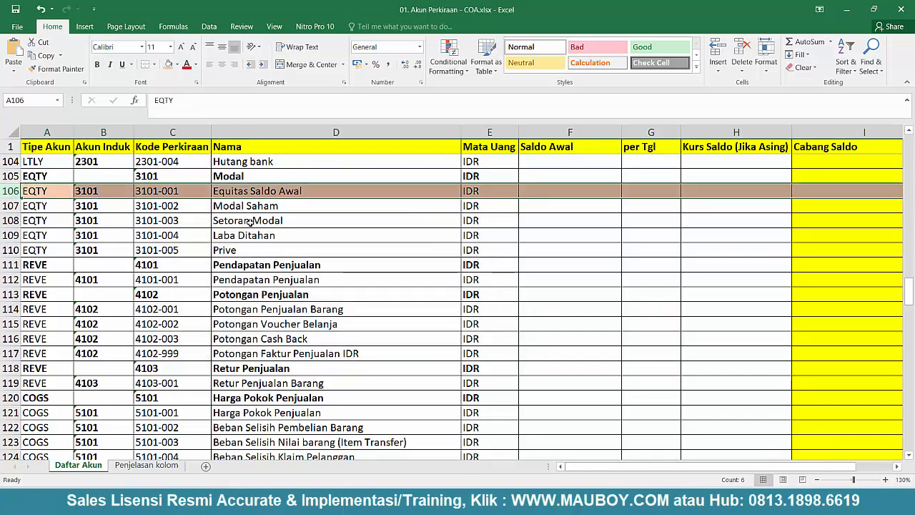
Check the Kode # column in the fixed asset workbook against the highlighted Equitas Saldo Awal account in the COA workbook.
mouse_move(509, 503)
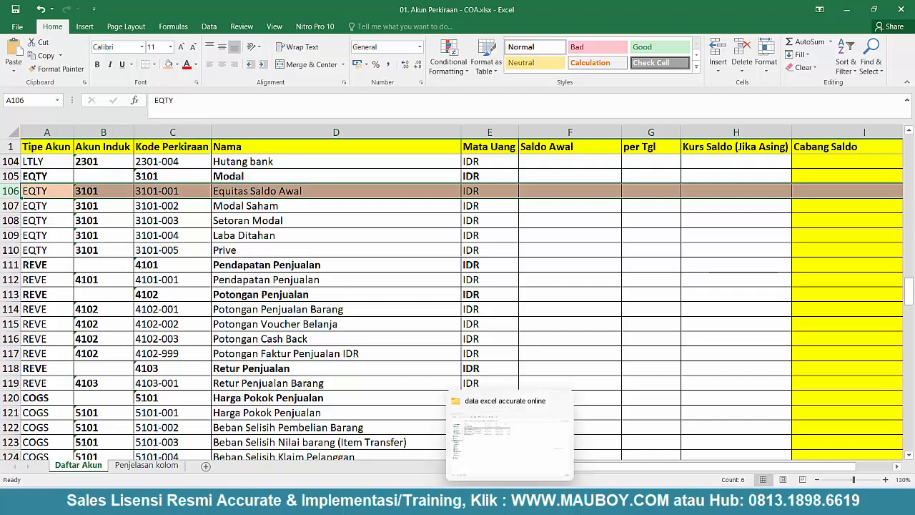
mouse_move(615, 504)
click(575, 468)
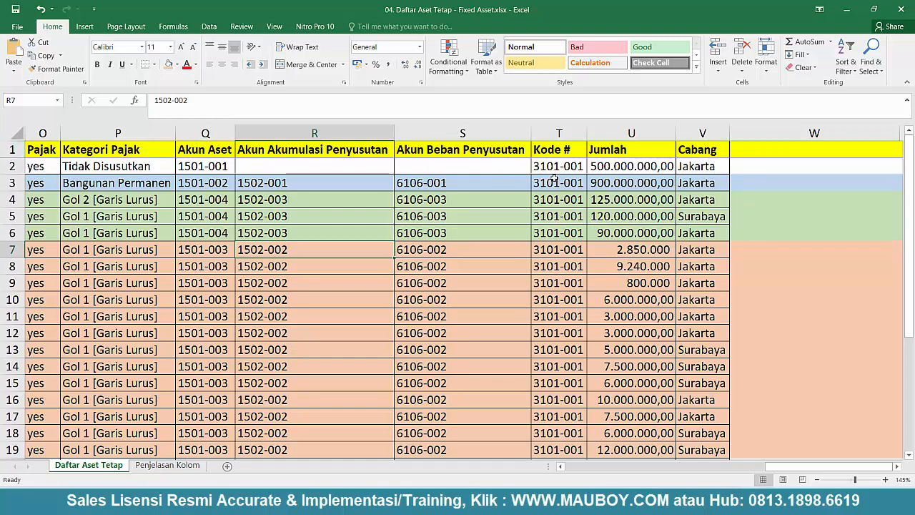
click(557, 134)
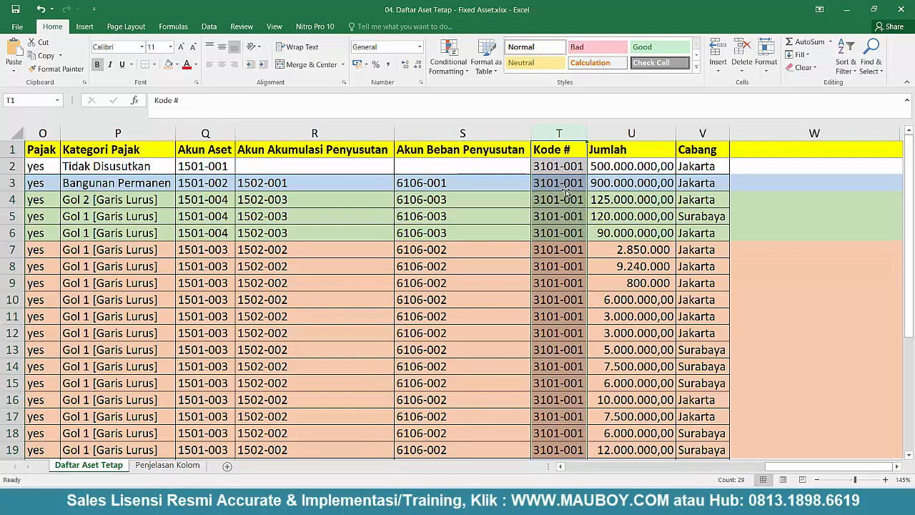
mouse_move(697, 504)
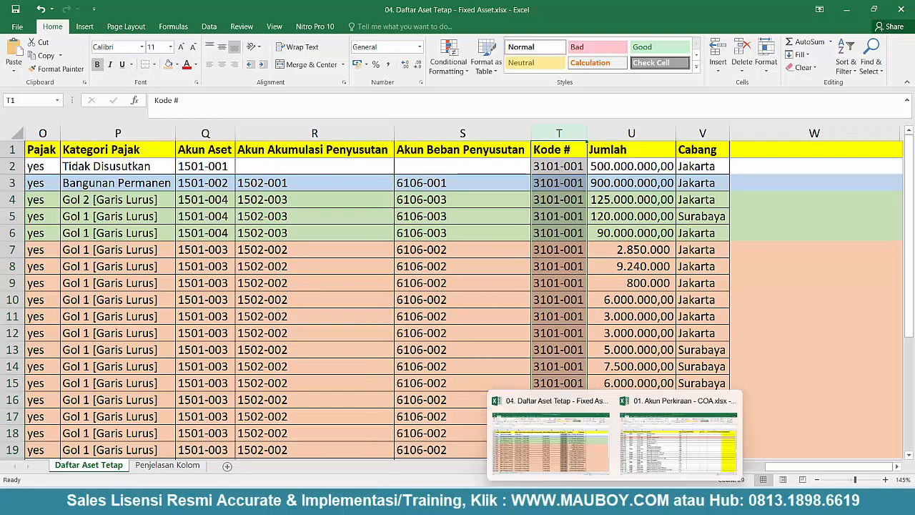
click(787, 428)
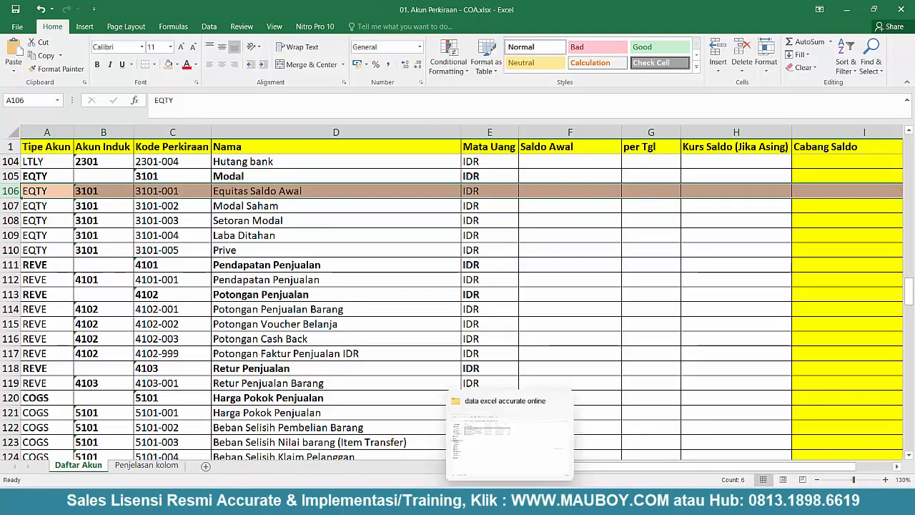
Return to the fixed asset workbook and examine the Kode # column and the purchase amounts in the Jumlah column.
mouse_move(614, 504)
click(572, 463)
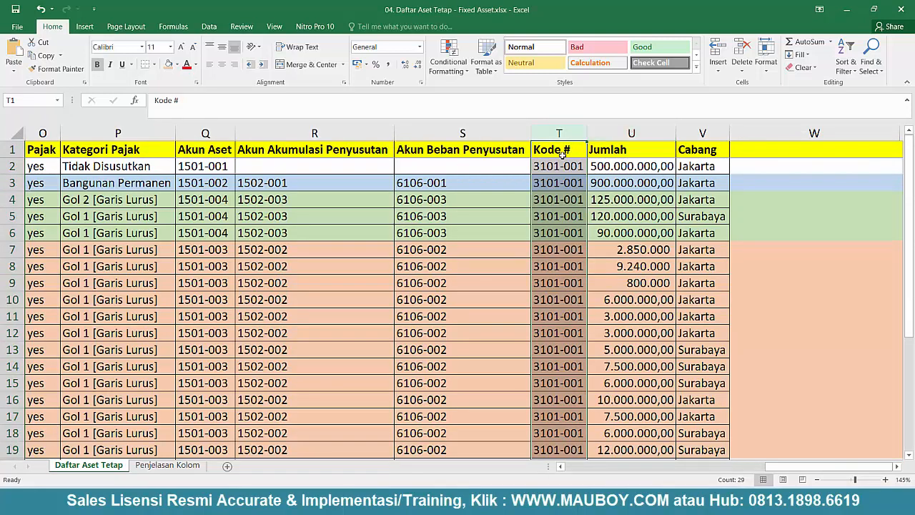
key(Down)
key(Down)
key(Down)
key(Down)
click(636, 133)
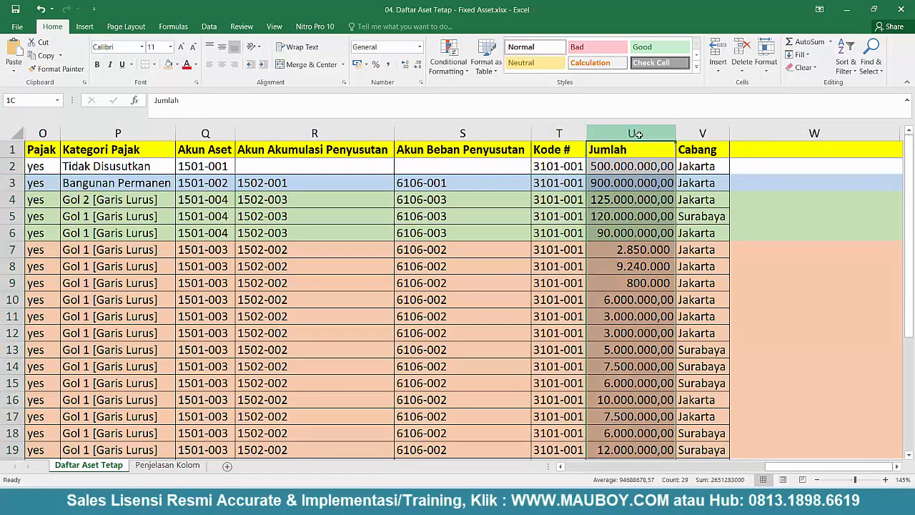
click(640, 234)
click(646, 269)
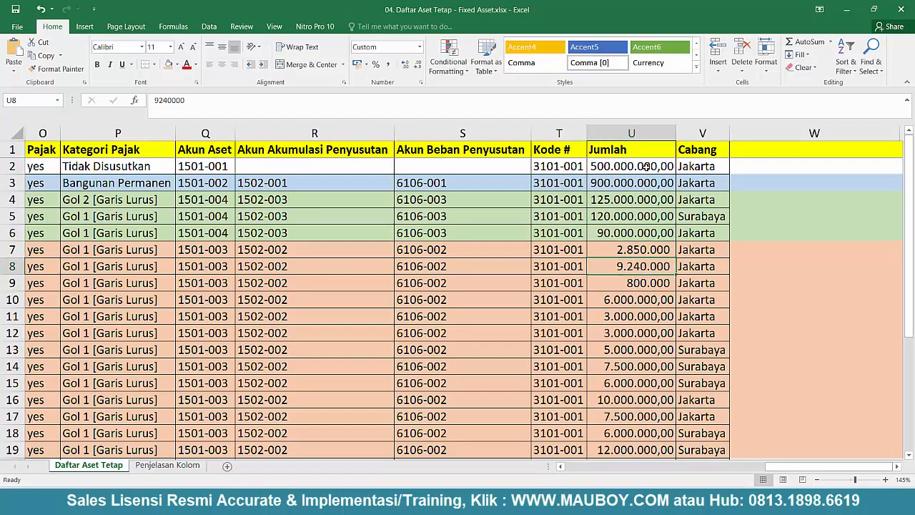
Widen the Jumlah column to inspect its full amounts, and autofit it back to its contents.
drag(676, 135, 703, 135)
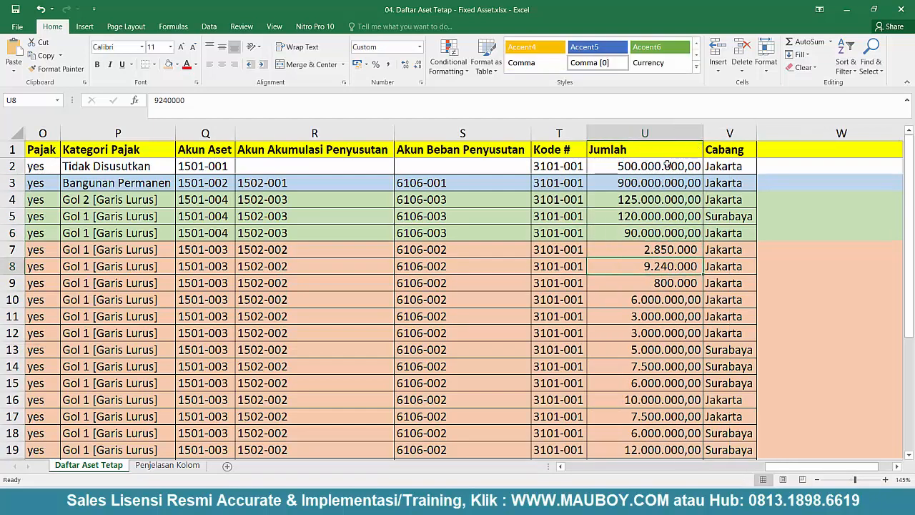
click(652, 168)
click(644, 133)
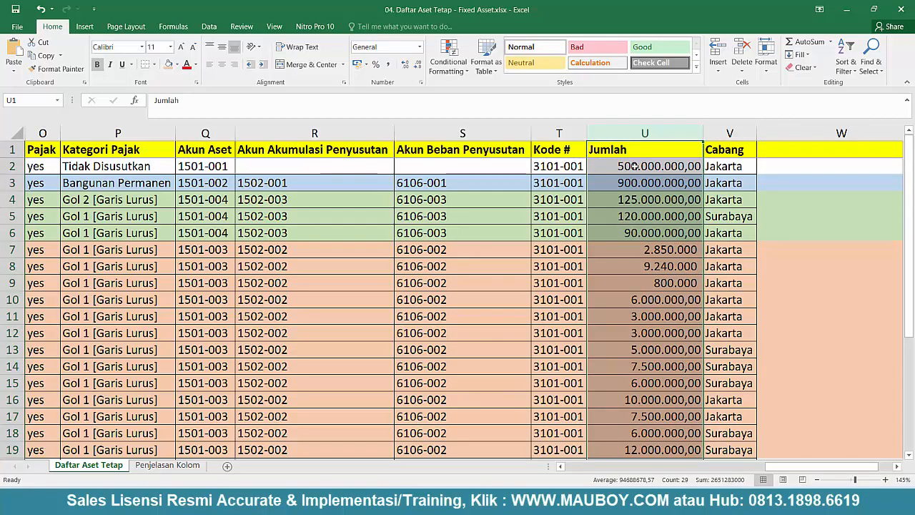
click(635, 171)
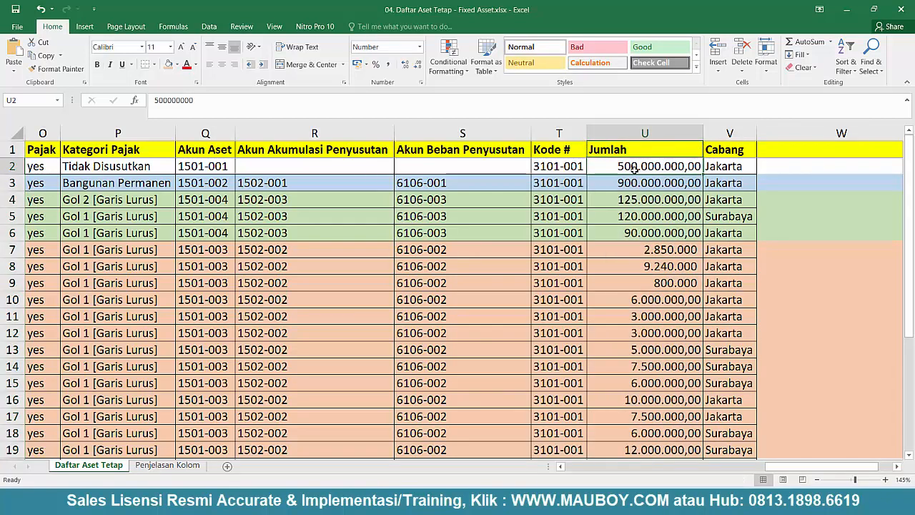
double_click(699, 140)
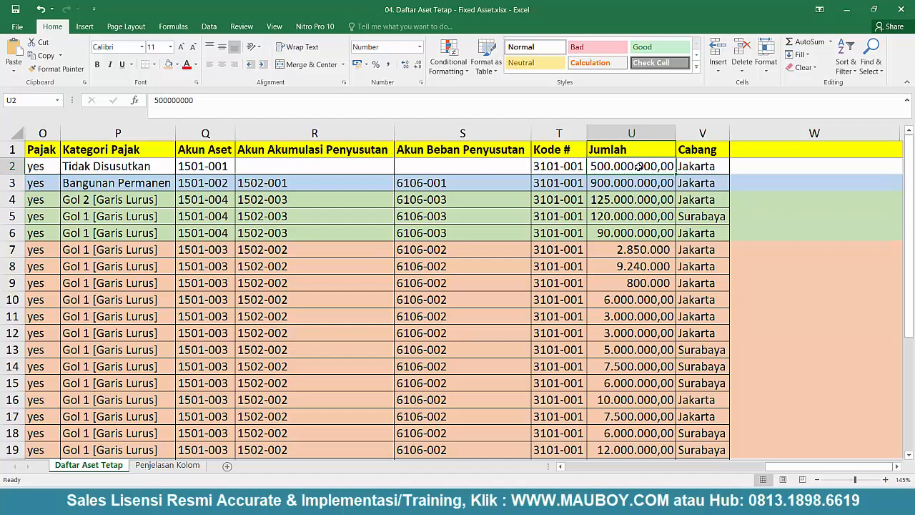
Review the Jumlah amounts asset by asset, from the building in row 3 to the last asset in row 29.
click(638, 183)
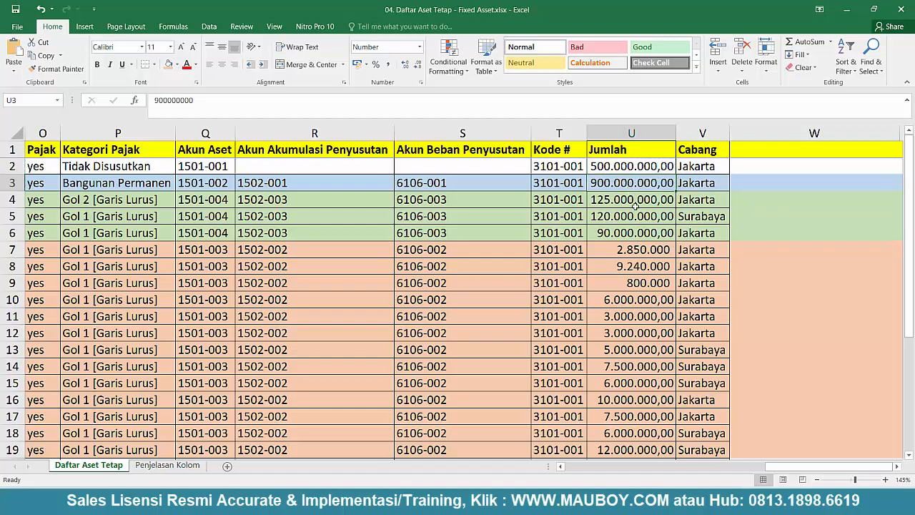
click(635, 207)
click(636, 216)
click(638, 233)
click(616, 283)
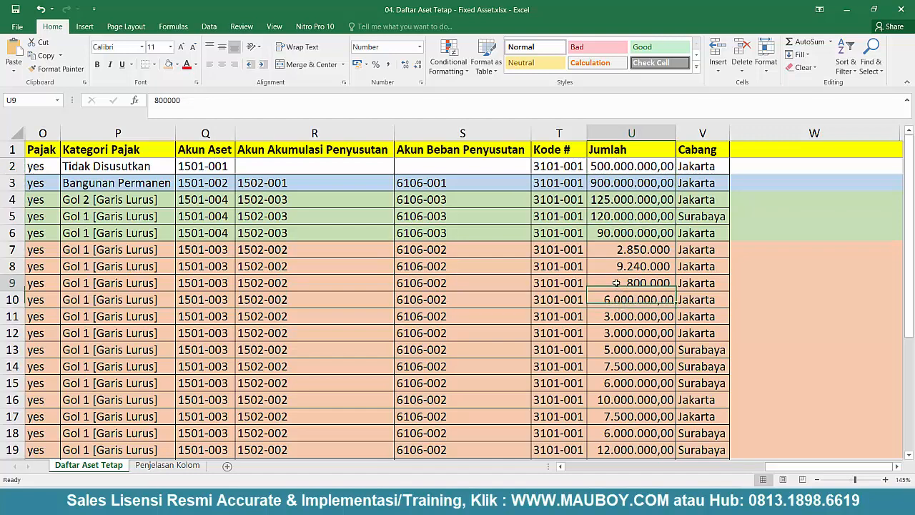
click(638, 133)
scroll(621, 314, down, 4)
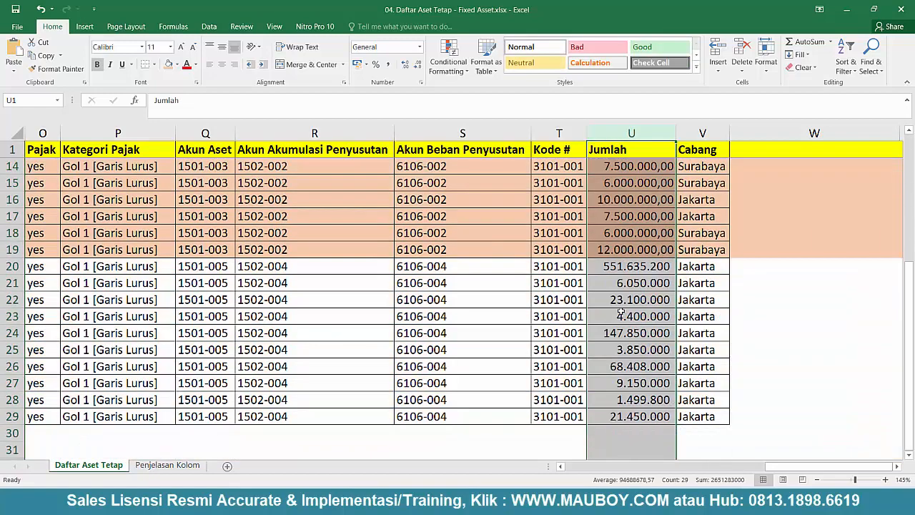
scroll(621, 314, up, 4)
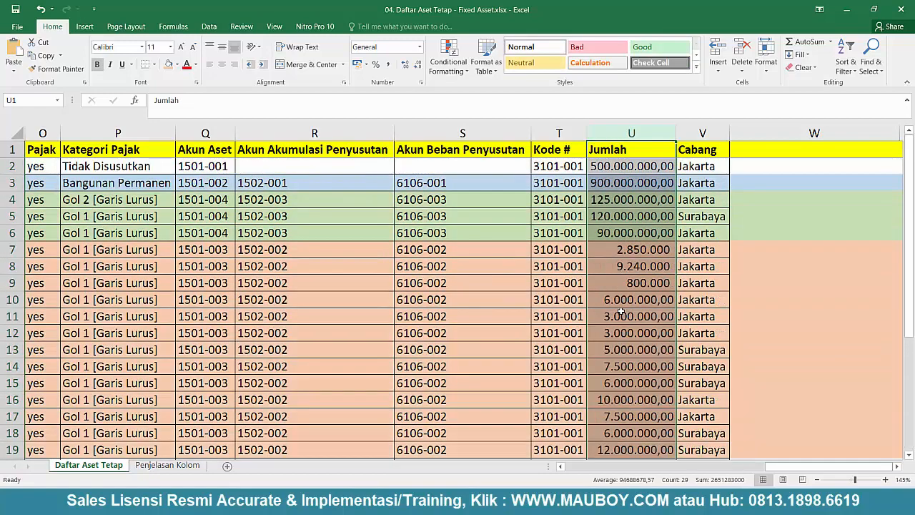
click(631, 281)
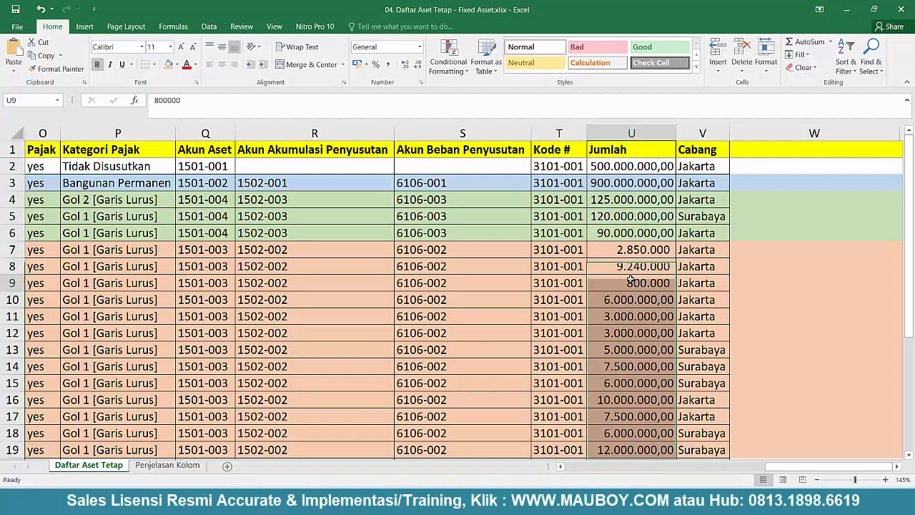
click(643, 134)
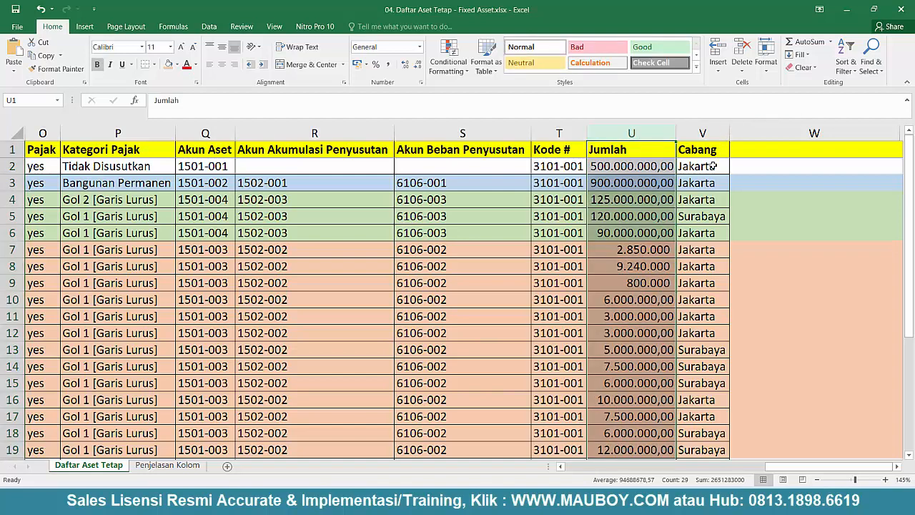
Check the Cabang assigned to each asset alongside its Jumlah amount.
drag(712, 166, 704, 434)
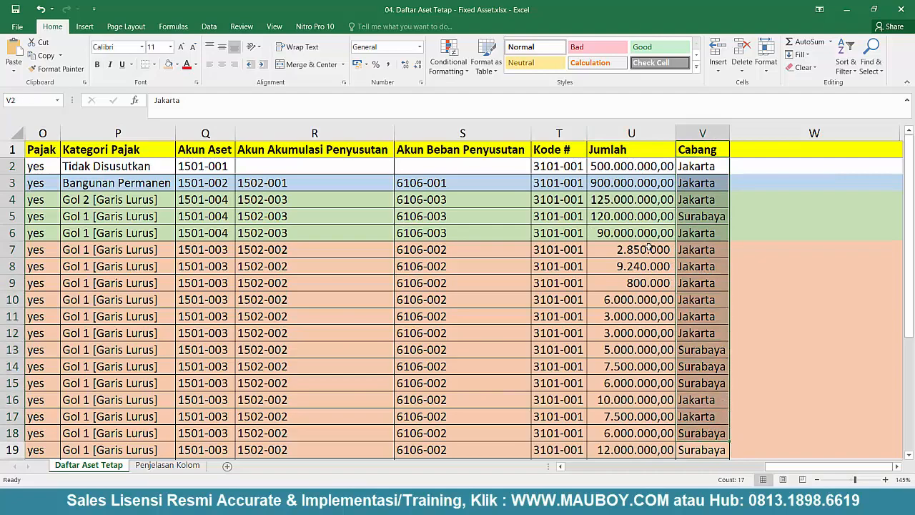
click(640, 211)
drag(630, 172, 631, 458)
click(558, 316)
Review the column requirements on the Penjelasan Kolom sheet, including the Nama, Kuantitas and Umur aset tahun descriptions.
click(185, 465)
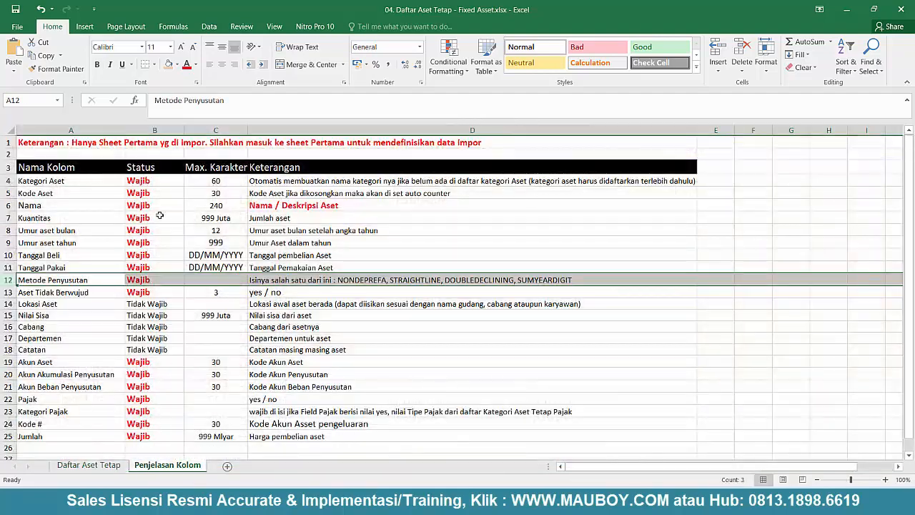
click(376, 208)
click(43, 218)
click(321, 242)
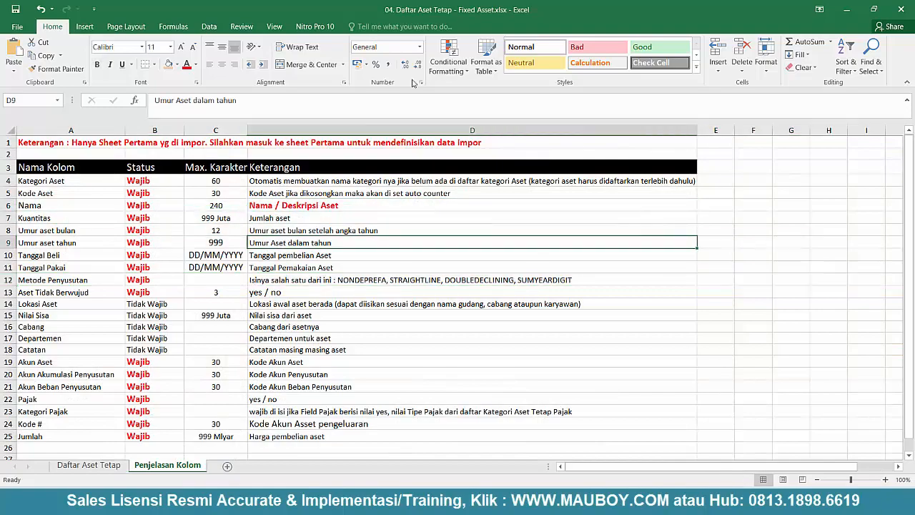
Return to the Daftar Aset Tetap sheet and bring its first columns, starting with Kategori Aset, into view.
click(89, 466)
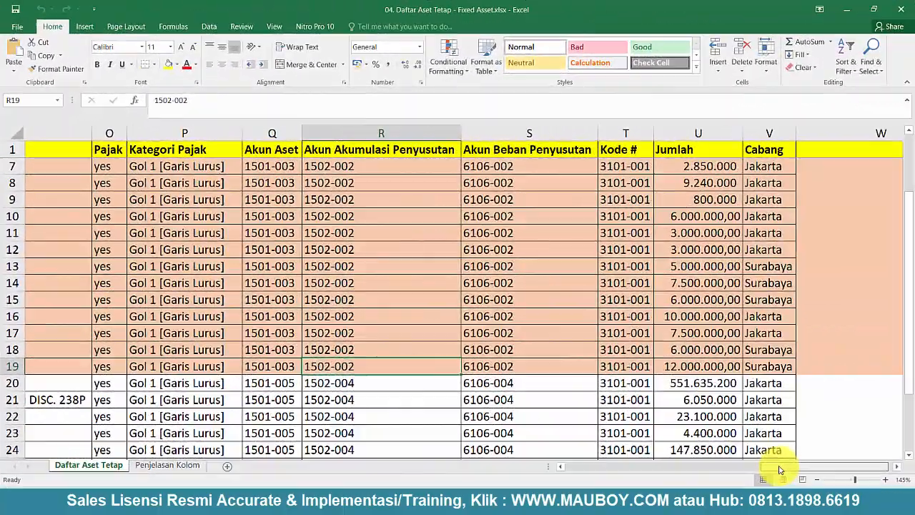
drag(782, 468, 548, 467)
click(97, 211)
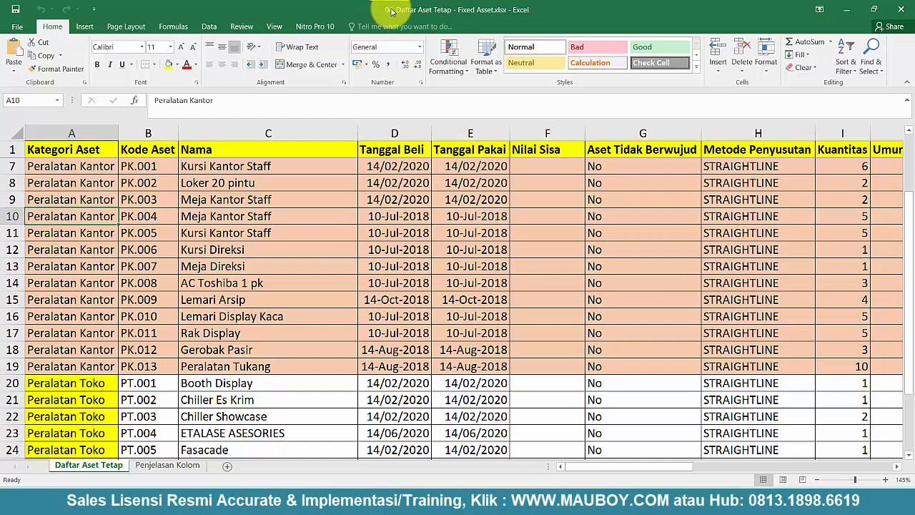
Switch to Accurate Online and examine the Aset Tidak Lancar section of the Neraca (Standar) report.
click(434, 248)
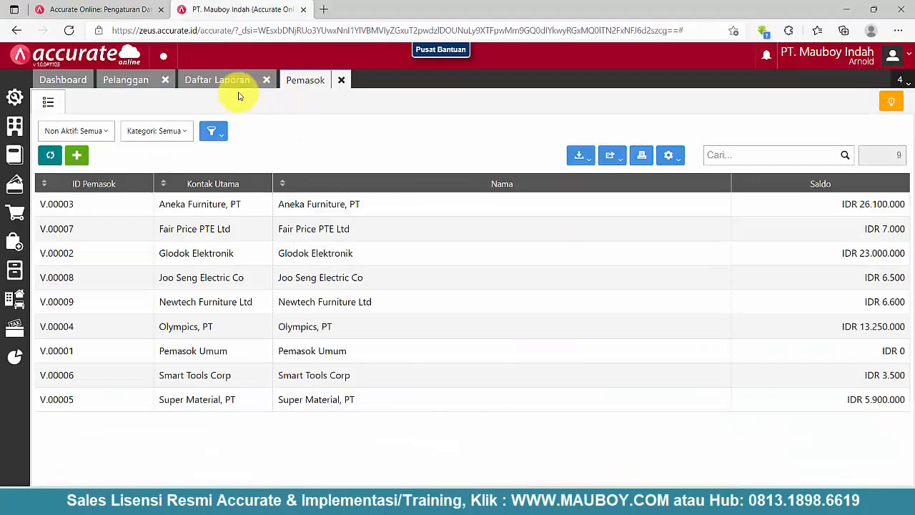
click(209, 81)
scroll(508, 307, down, 5)
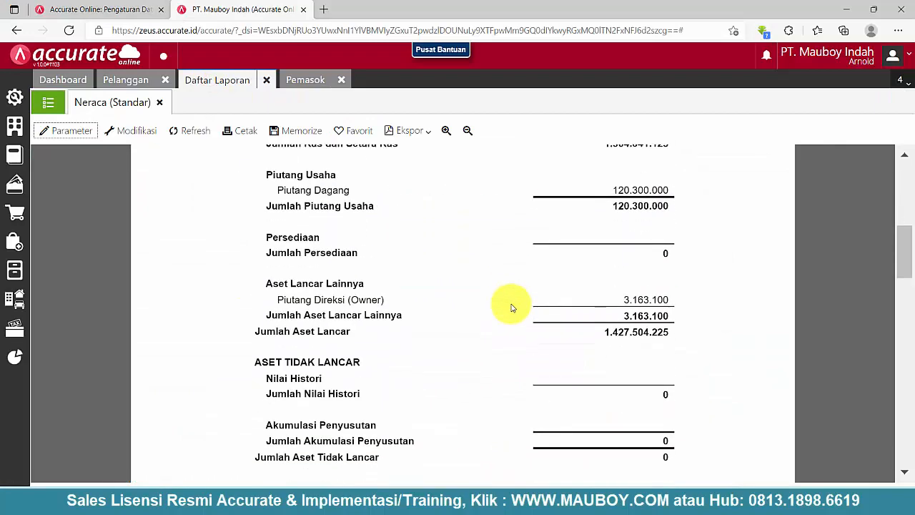
scroll(508, 304, down, 4)
scroll(508, 304, up, 3)
scroll(508, 305, down, 1)
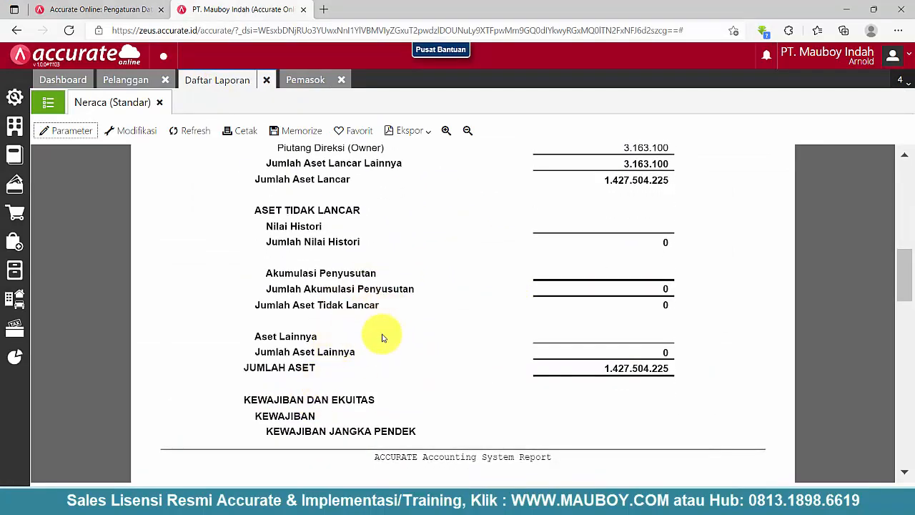
Close the Pemasok and Pelanggan modules in Accurate Online, keeping the Neraca (Standar) report open.
click(326, 81)
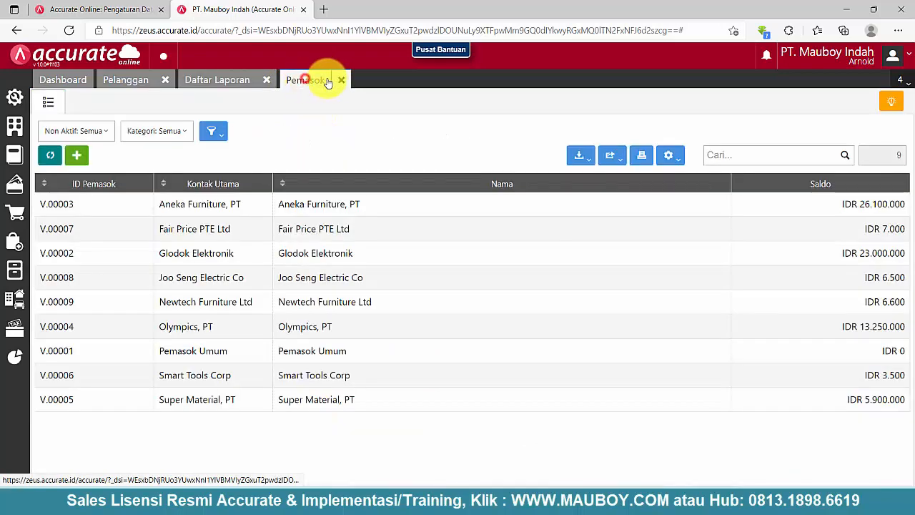
click(341, 80)
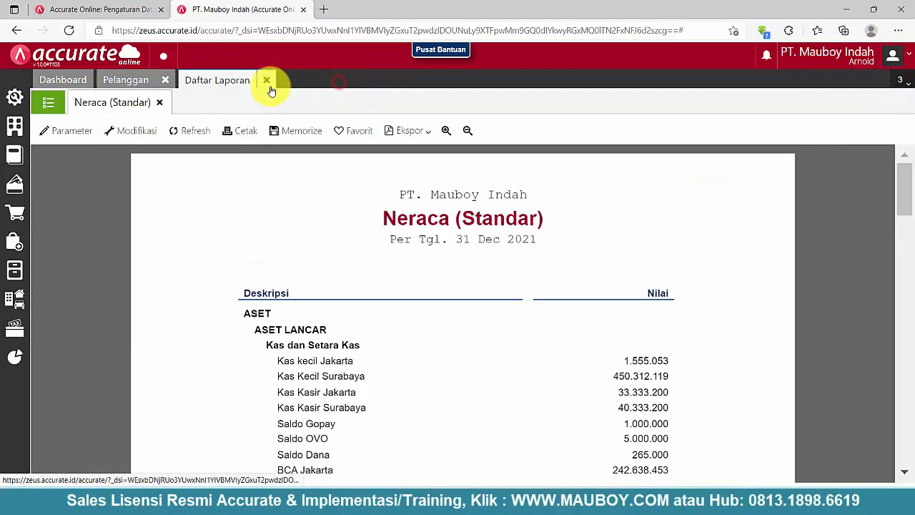
click(129, 84)
click(164, 82)
click(143, 80)
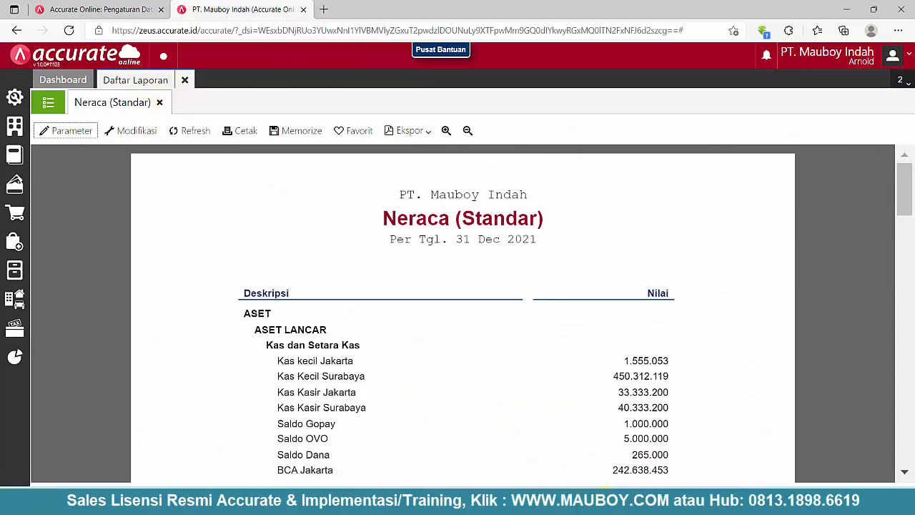
Switch to the 03. Daftar Pemasok - AP Hutang workbook and close it, returning to the fixed asset workbook.
mouse_move(615, 500)
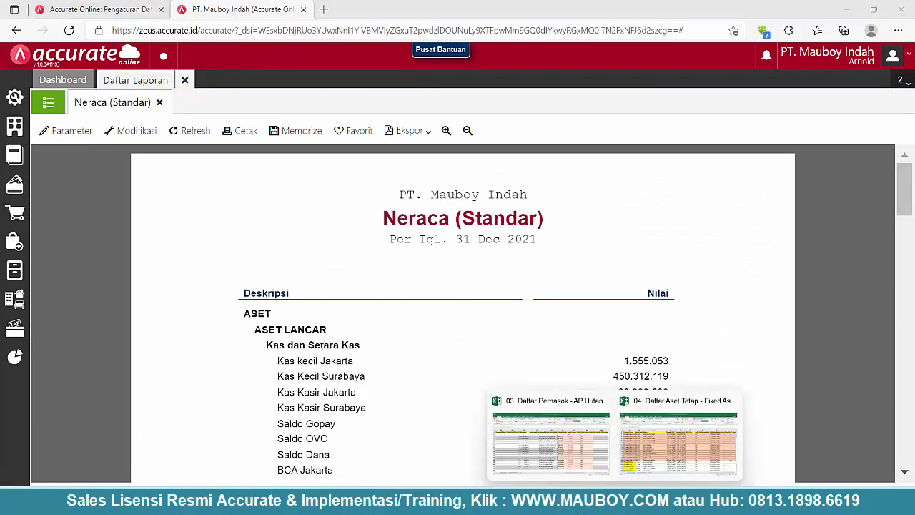
click(590, 449)
click(777, 231)
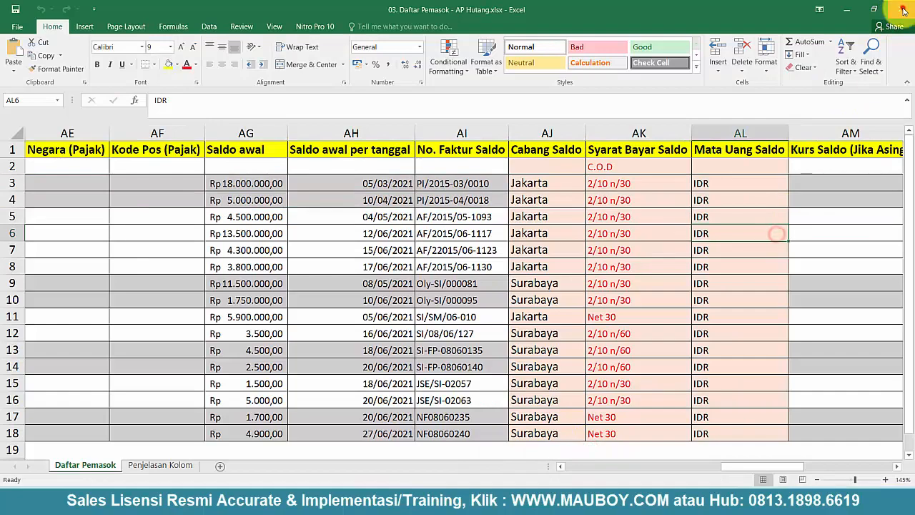
key(alt+Tab)
Look through the asset rows of the Daftar Aset Tetap sheet and return to its first row and column.
click(567, 300)
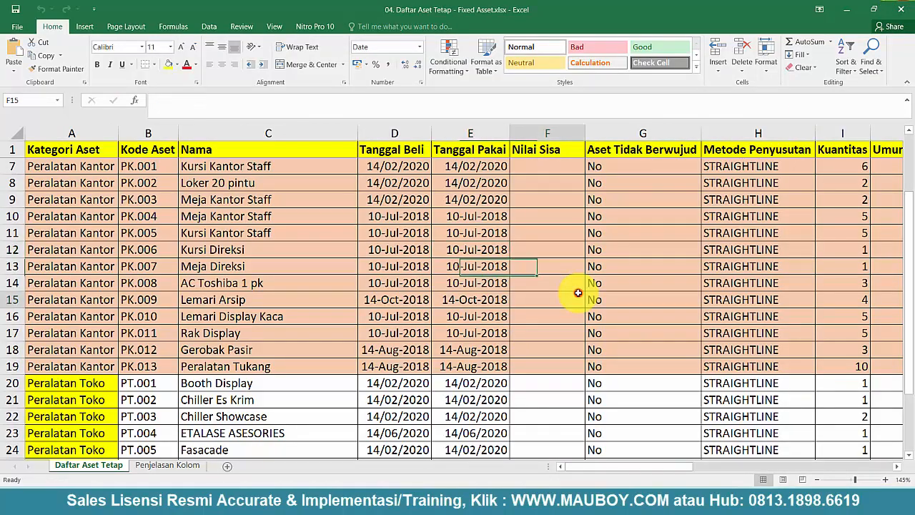
click(564, 184)
scroll(536, 286, down, 7)
scroll(536, 287, up, 9)
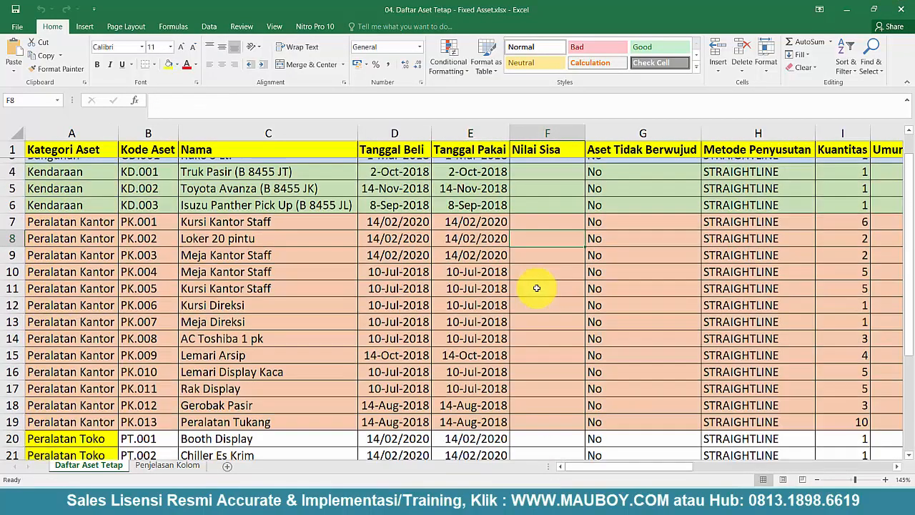
drag(629, 466, 581, 466)
click(535, 367)
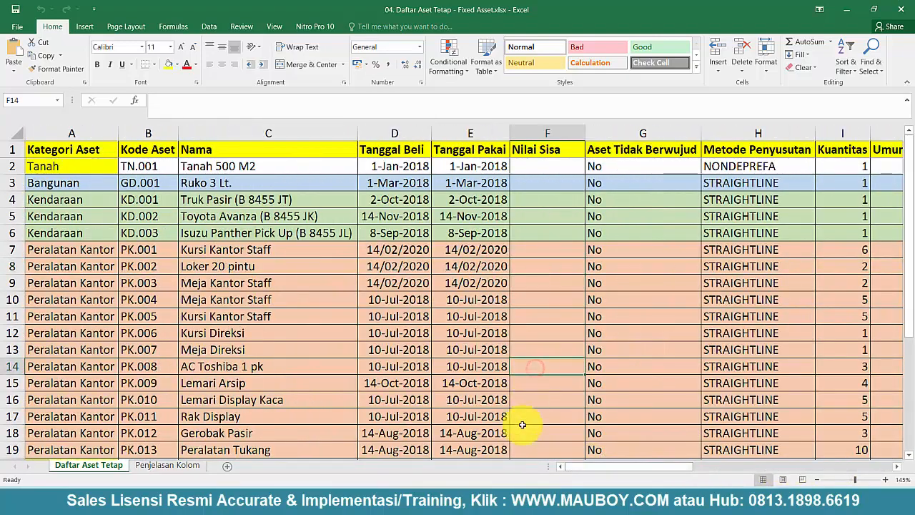
Open Kategori Aset in Accurate Online's Aset Tetap module and close the blank new-data form to show the category list.
click(513, 488)
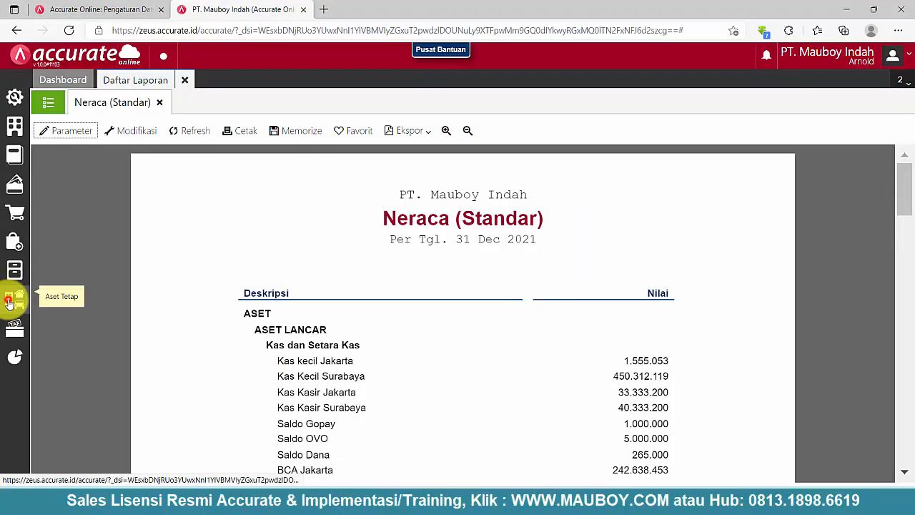
mouse_move(10, 302)
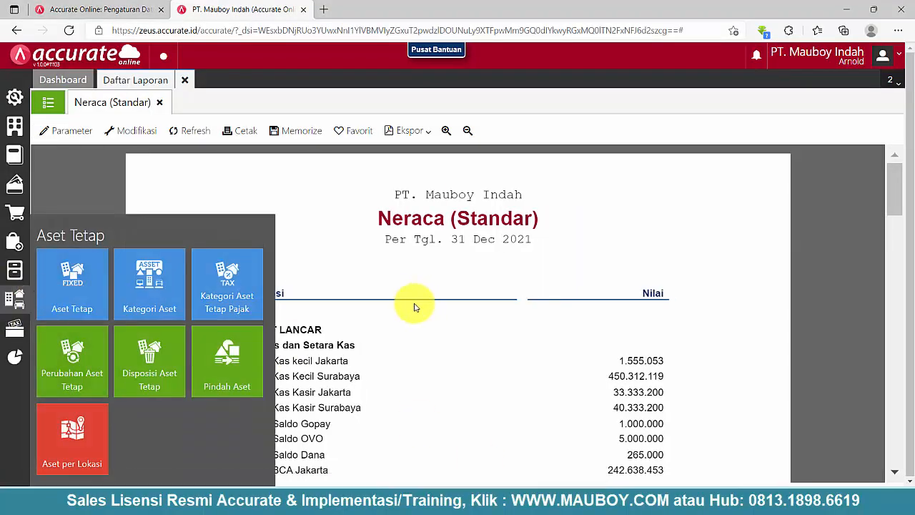
click(150, 299)
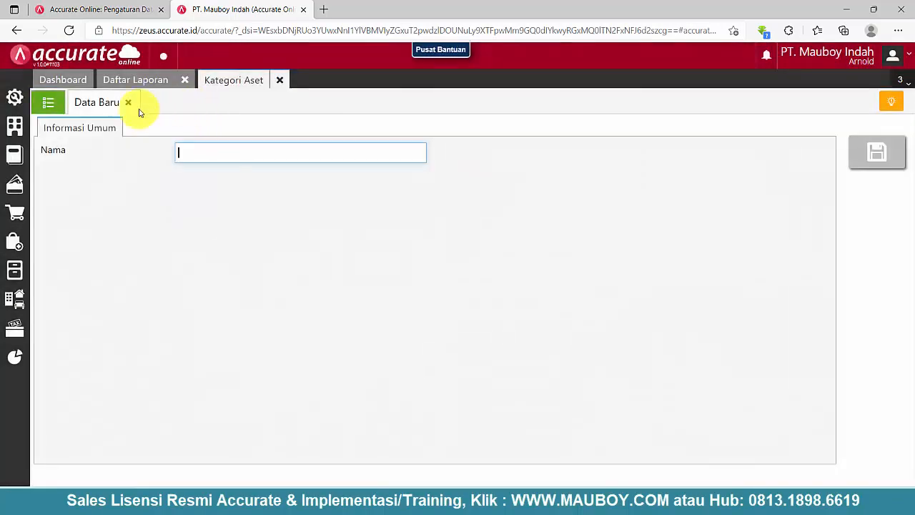
click(128, 102)
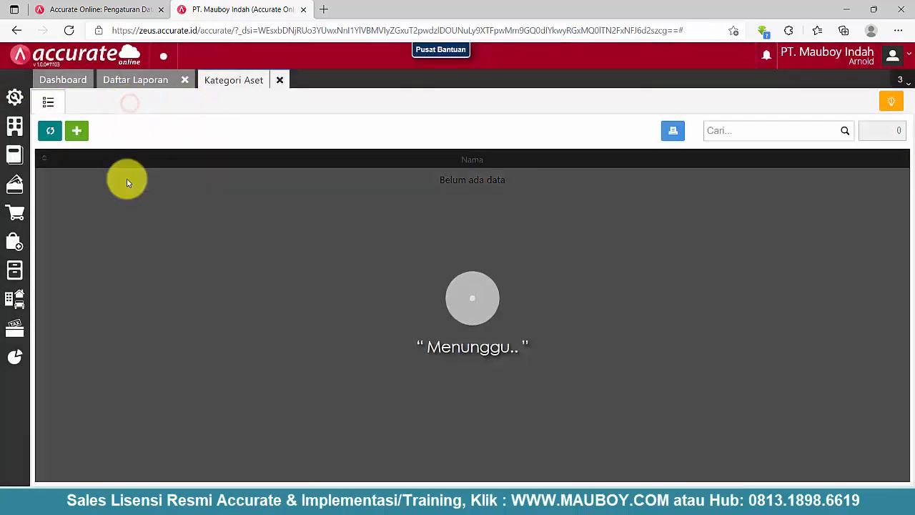
Switch to the fixed asset workbook and copy the category name Tanah from cell A2 of the Daftar Aset Tetap sheet.
click(608, 503)
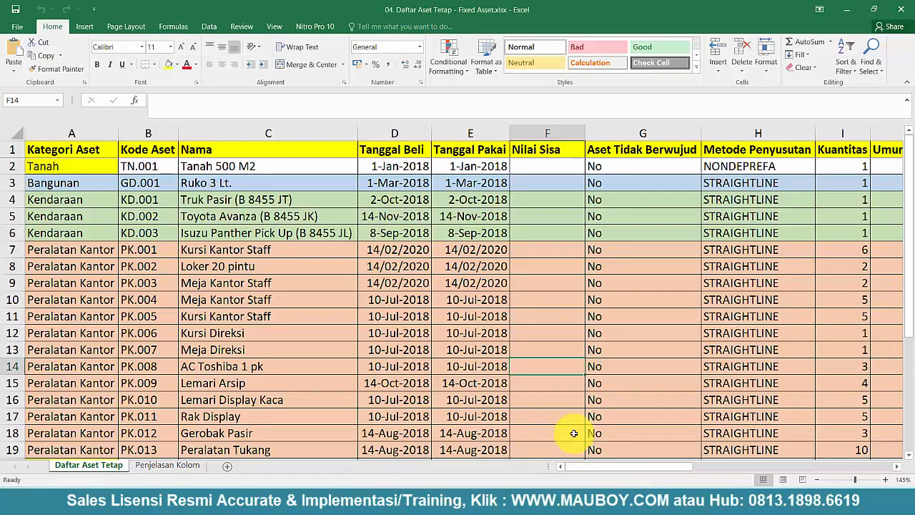
click(96, 193)
click(71, 165)
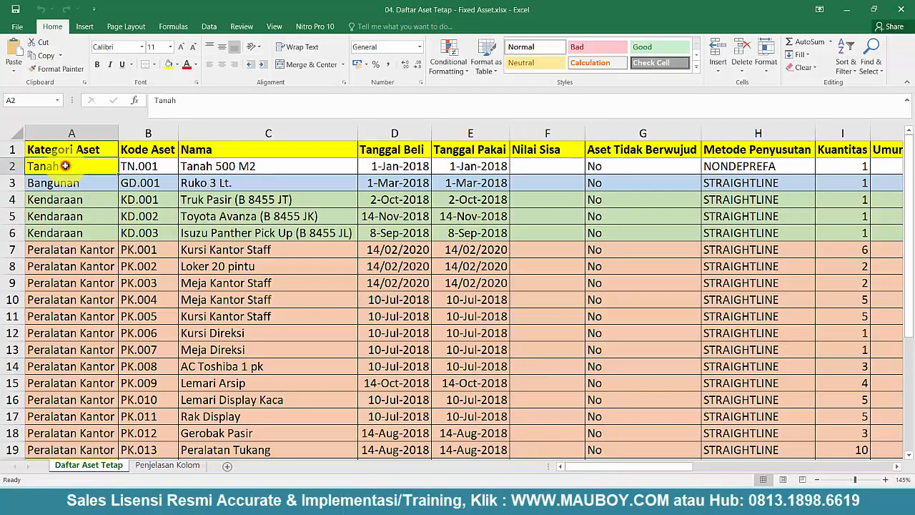
double_click(65, 166)
double_click(65, 166)
right_click(34, 166)
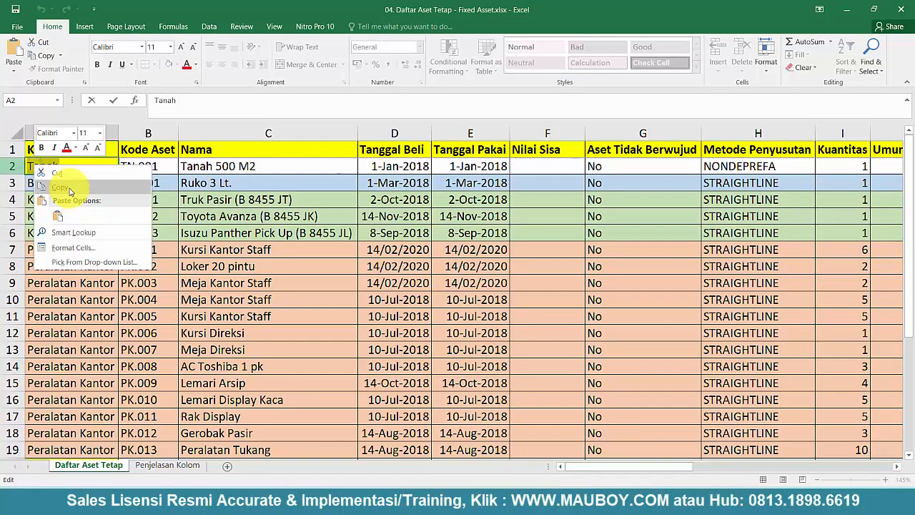
click(70, 188)
Switch to Accurate Online and save a new asset category with the copied name Tanah.
click(480, 503)
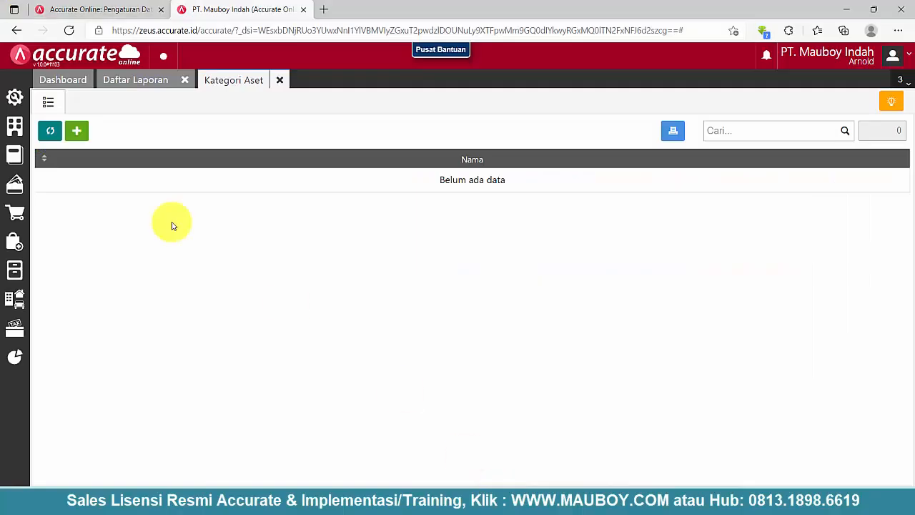
click(77, 132)
right_click(214, 157)
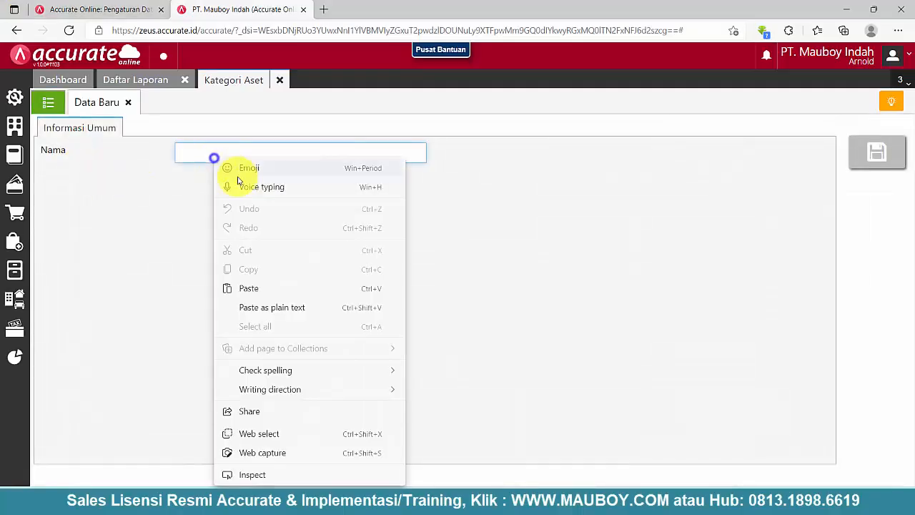
click(262, 286)
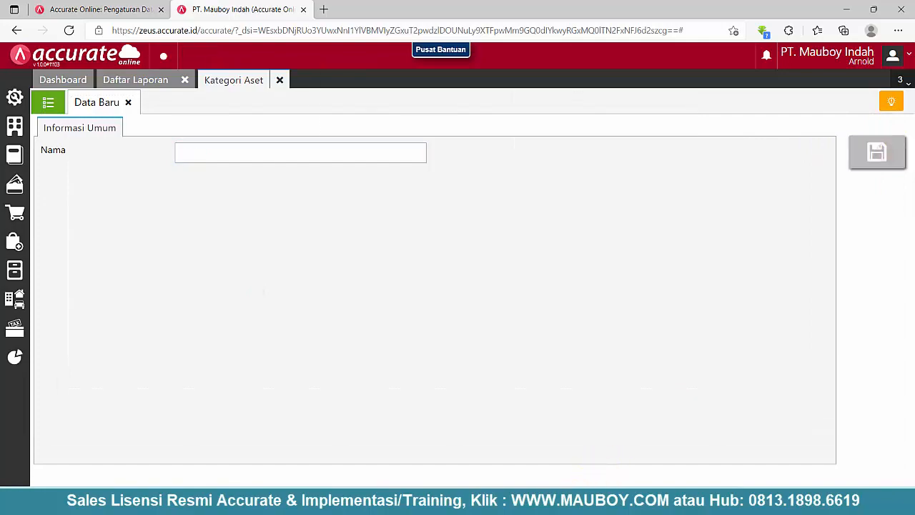
Copy the category name Bangunan from the workbook's cell A3 and save it as a new asset category in Accurate Online.
key(alt+Tab)
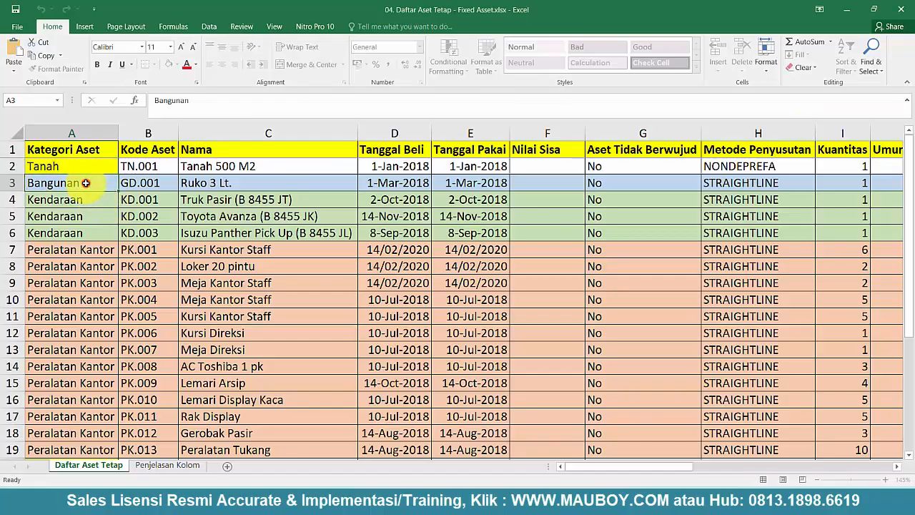
double_click(43, 183)
right_click(39, 182)
click(76, 213)
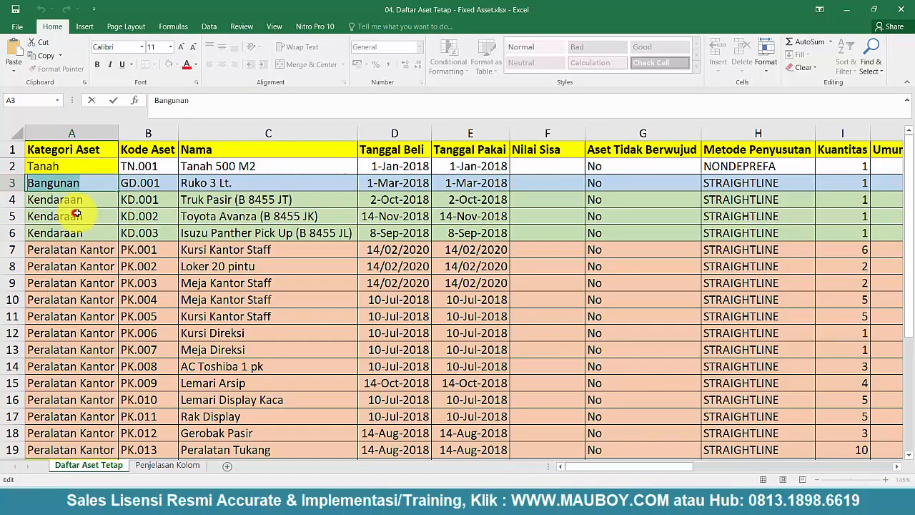
key(alt+Tab)
right_click(213, 154)
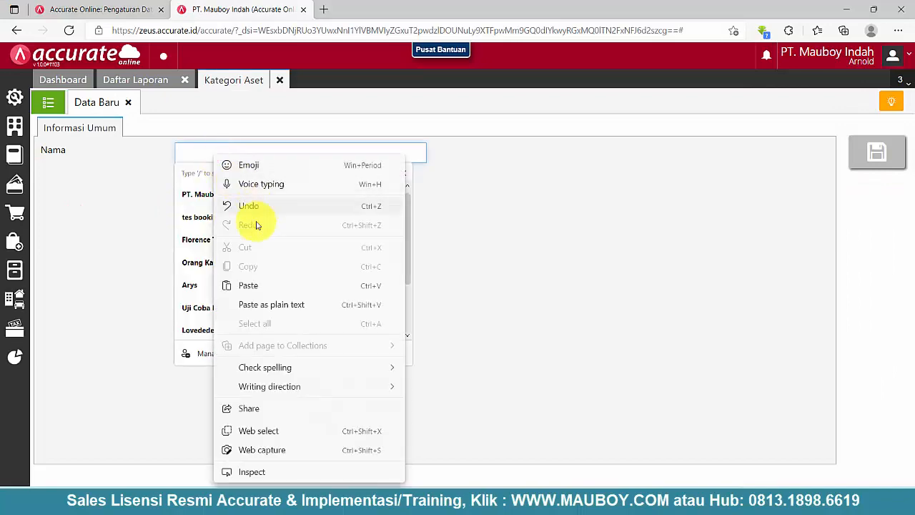
click(255, 283)
click(870, 151)
Copy the category name Kendaraan from the workbook's cell A4 and save it as a new asset category in Accurate Online.
key(alt+Tab)
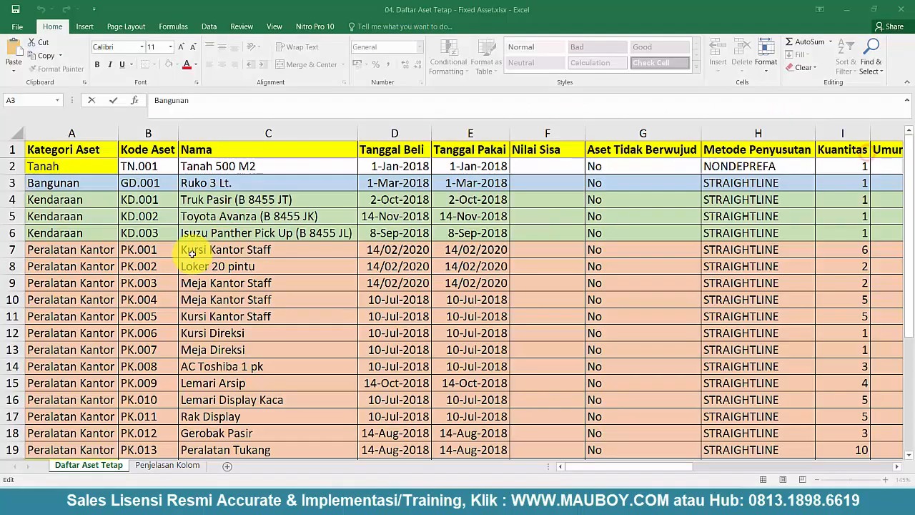
click(90, 201)
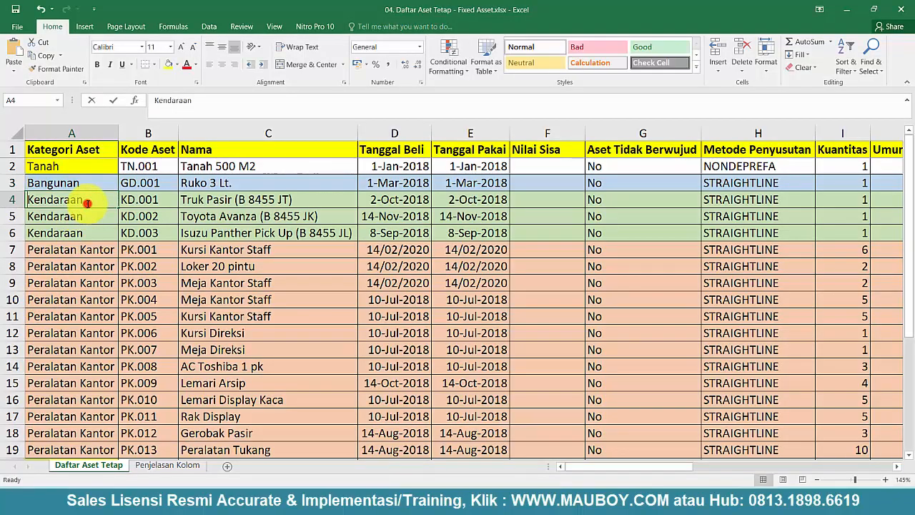
right_click(34, 200)
click(74, 226)
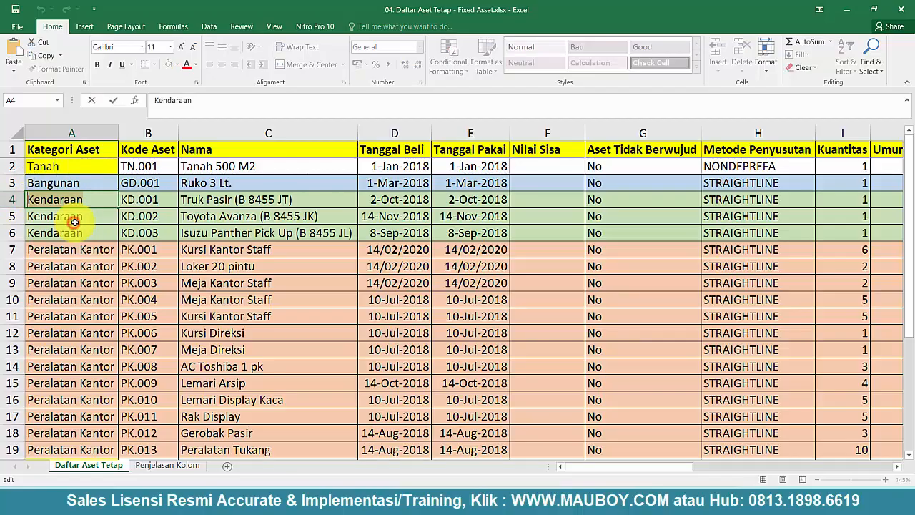
key(alt+Tab)
click(200, 152)
right_click(200, 153)
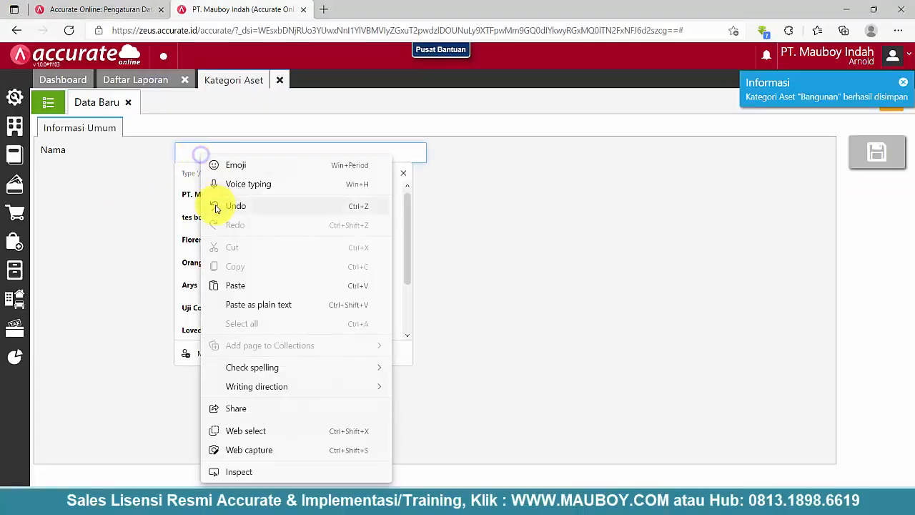
click(239, 284)
click(893, 155)
Copy the category name Peralatan Kantor from the workbook's cell A7 and save it as a new asset category in Accurate Online.
key(alt+Tab)
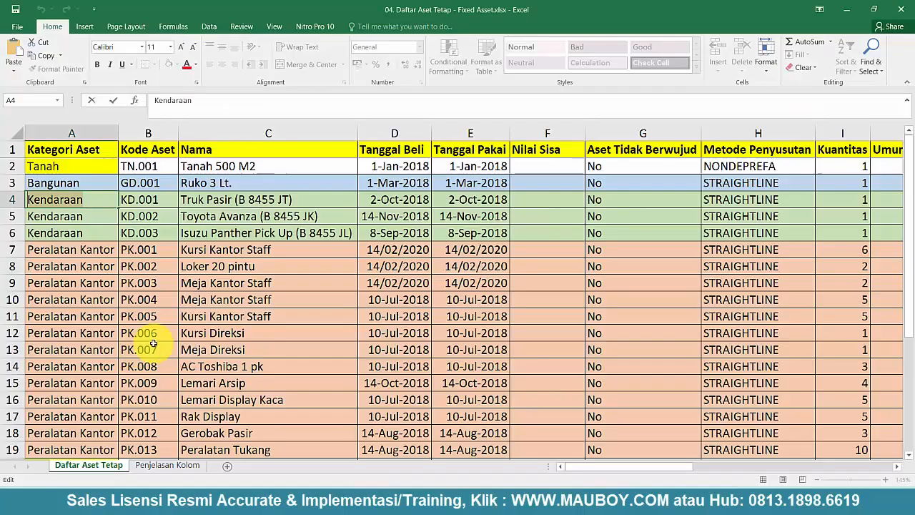
click(98, 250)
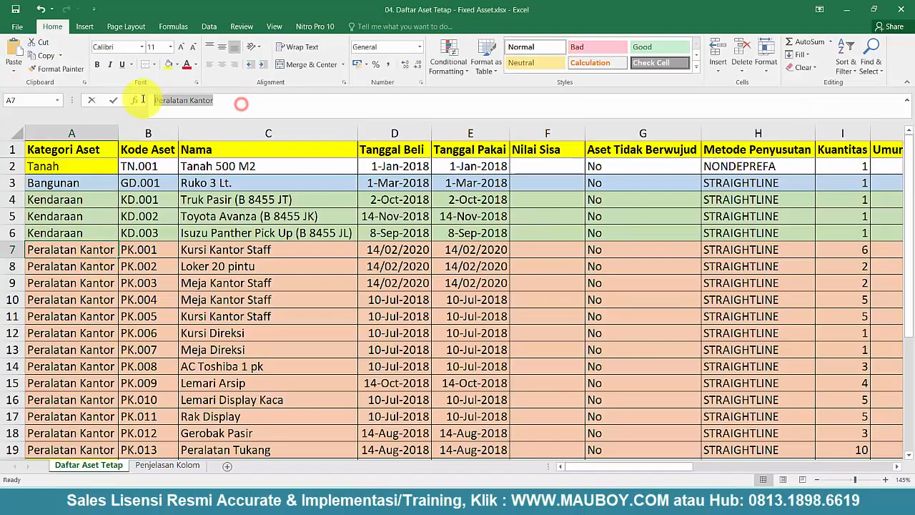
right_click(184, 106)
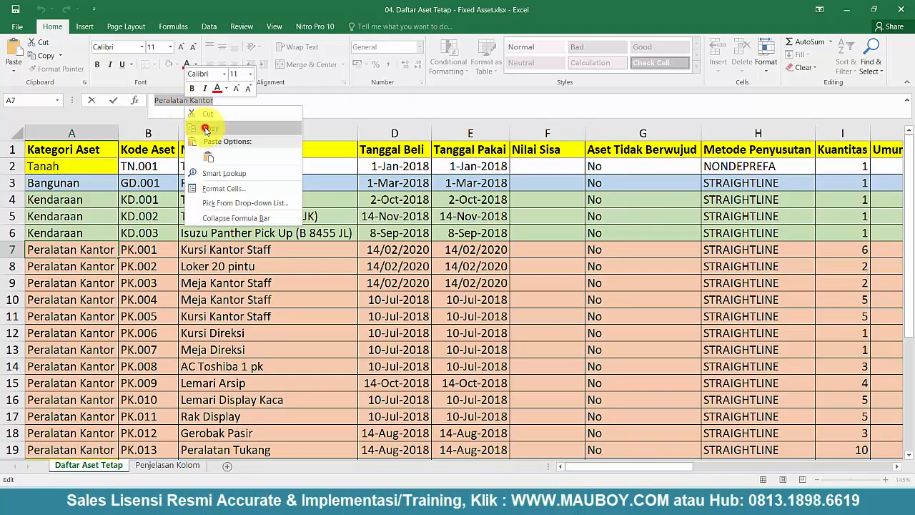
click(206, 129)
key(alt+Tab)
right_click(207, 149)
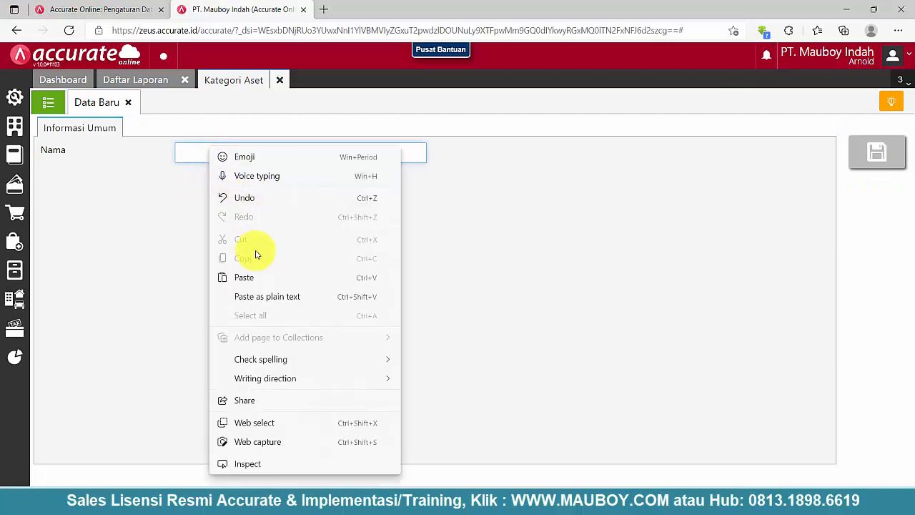
click(252, 279)
click(862, 158)
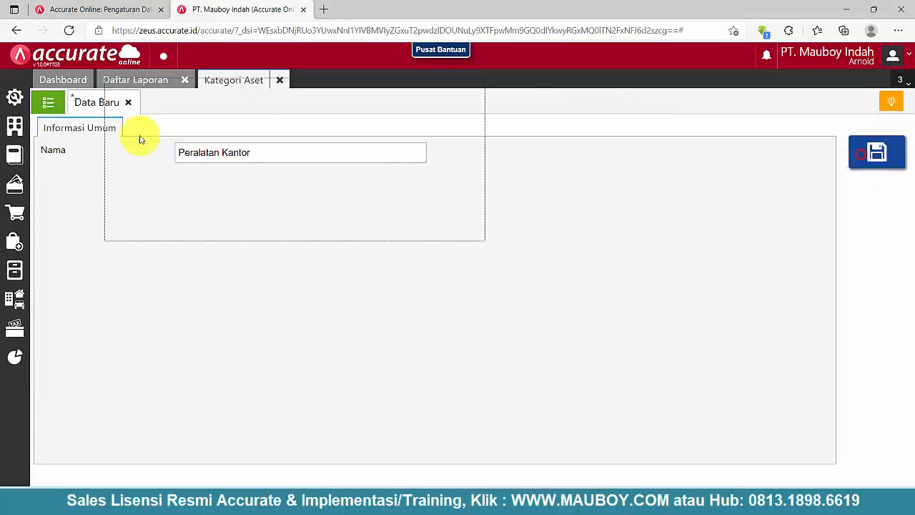
Switch to the fixed asset workbook and copy the category name Peralatan Toko from cell A20.
key(alt+Tab)
scroll(62, 359, down, 3)
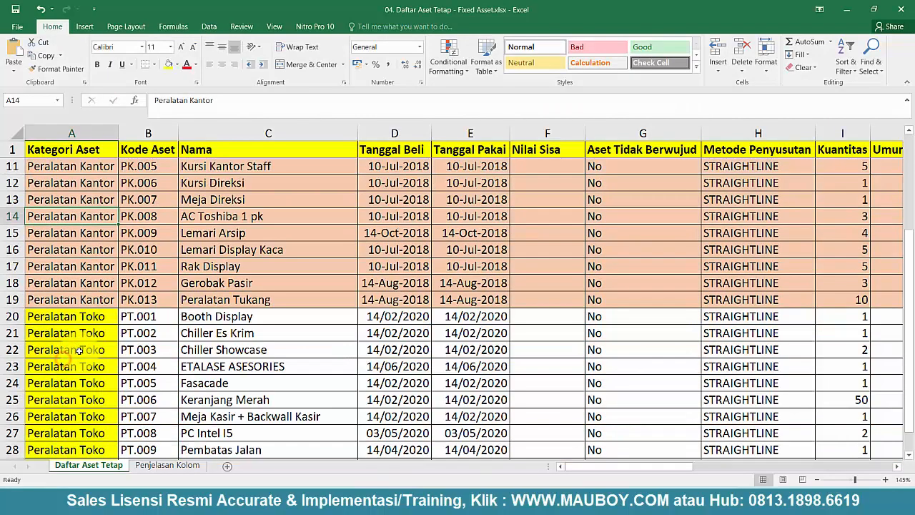
double_click(104, 316)
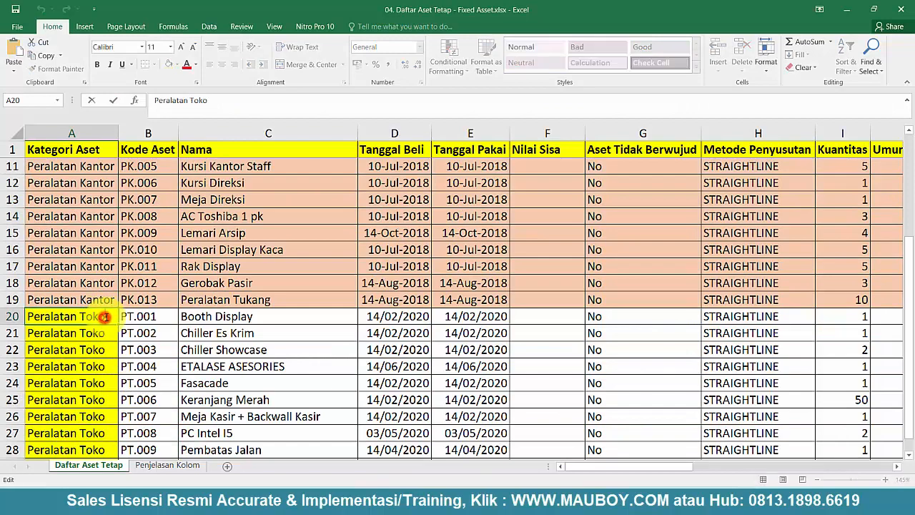
right_click(27, 317)
key(Escape)
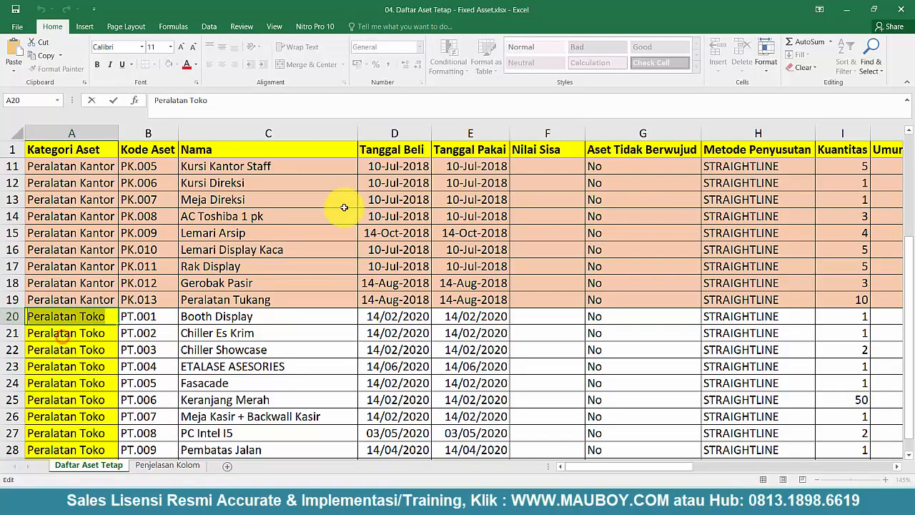
Save Peralatan Toko as a new asset category in Accurate Online and close the new-data form and the Kategori Aset module.
key(alt+Tab)
click(280, 149)
right_click(283, 150)
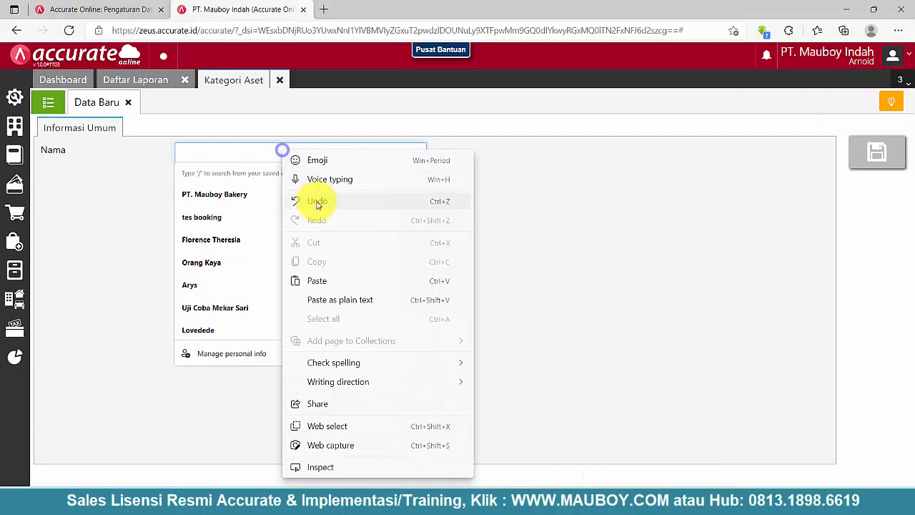
click(318, 281)
click(627, 251)
click(878, 167)
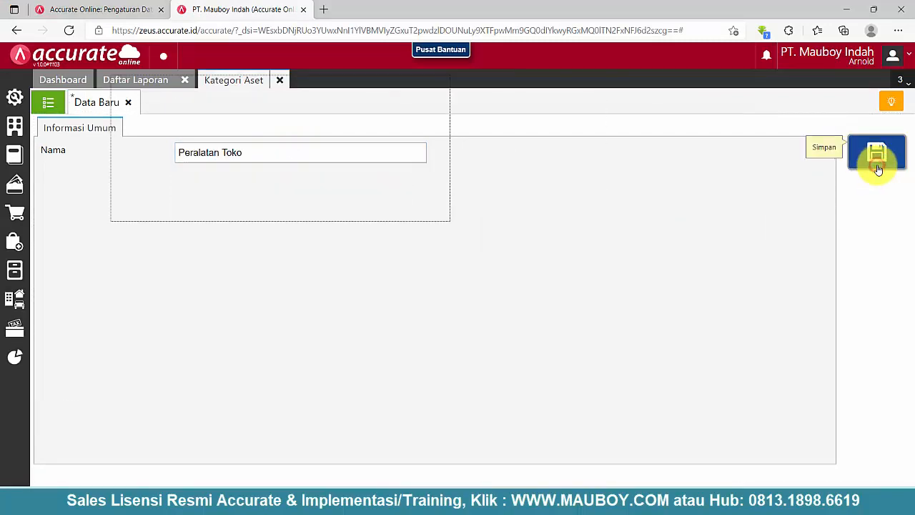
click(129, 105)
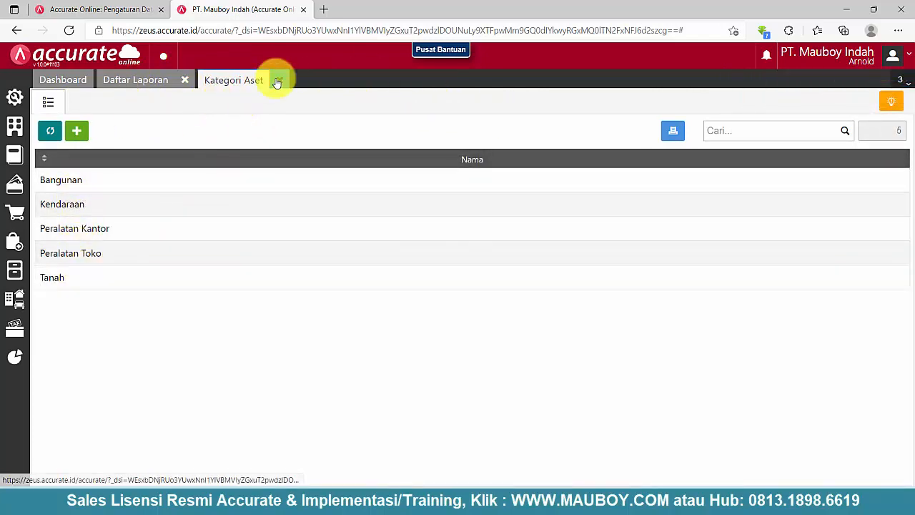
click(277, 81)
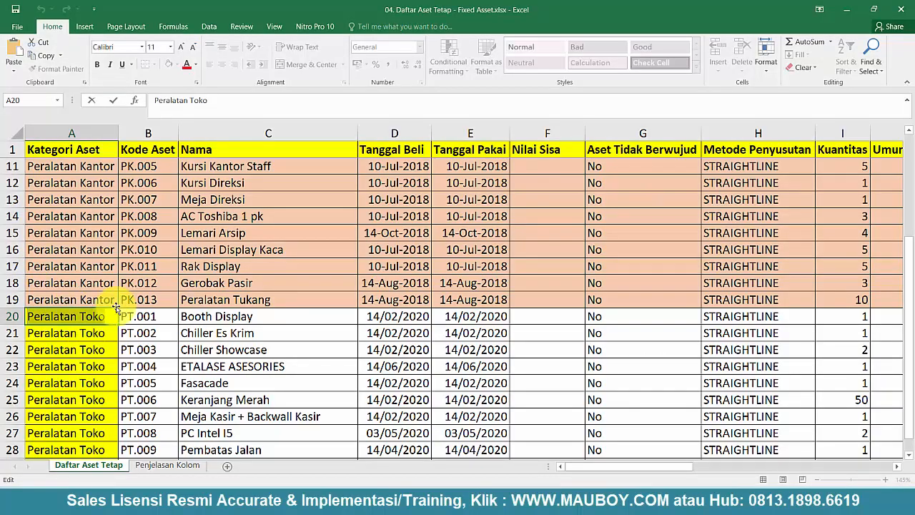
Return to the Daftar Aset Tetap sheet and examine its tax category, account code, amount and branch columns.
click(220, 268)
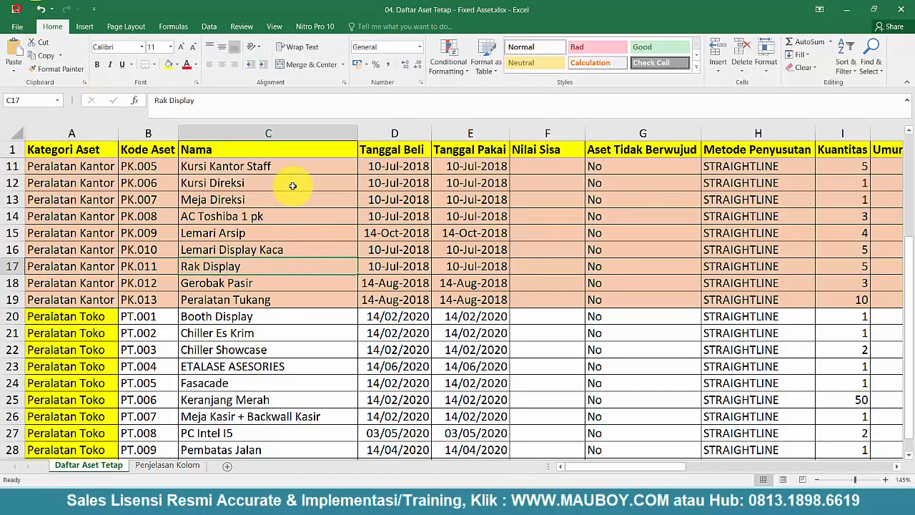
click(444, 328)
drag(591, 466, 817, 465)
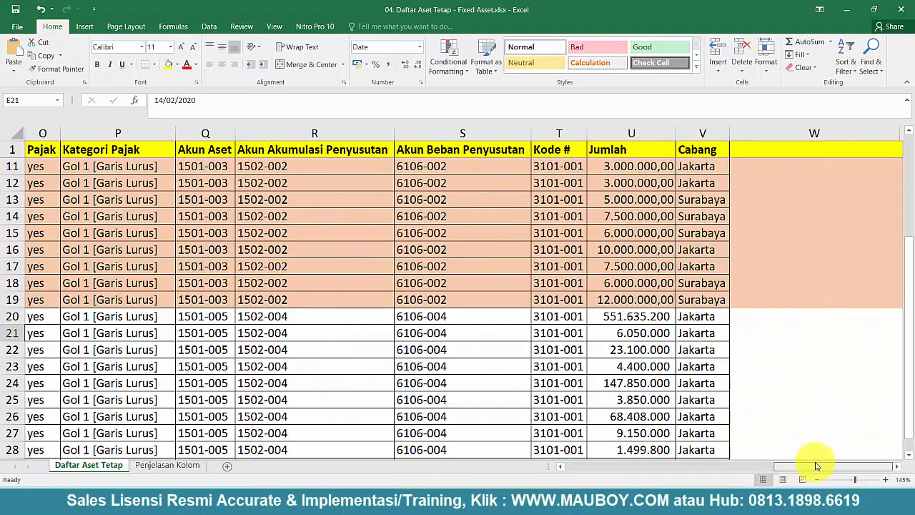